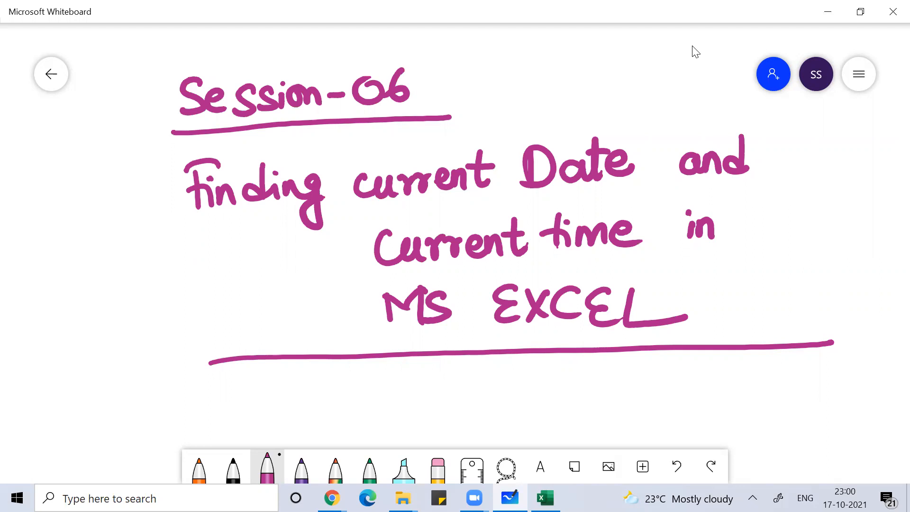
Step: Scroll the whiteboard canvas down below the underlined Session-06 title
scroll(695, 52, down, 2)
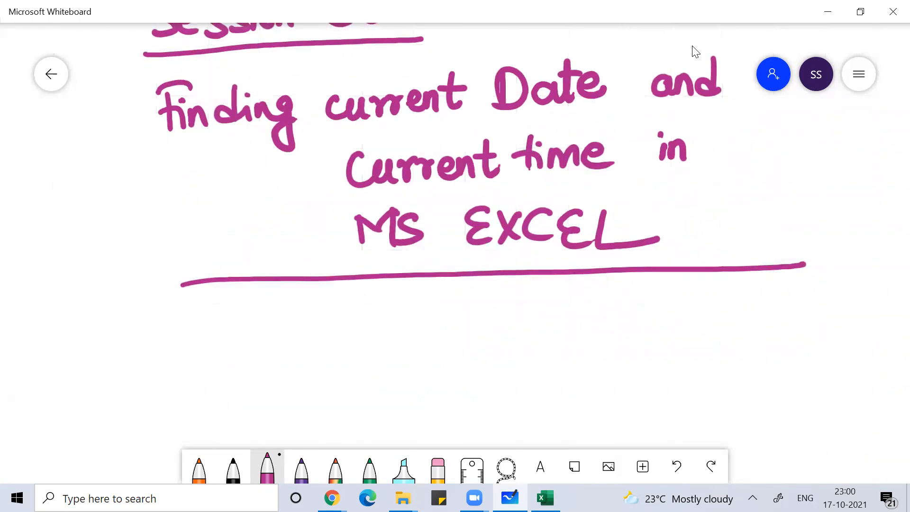
Step: Handwrite 'Current date → =today()' in black ink under the title
click(233, 469)
mouse_move(345, 312)
mouse_down()
mouse_move(351, 335)
mouse_move(364, 335)
mouse_up()
drag(368, 325, 435, 334)
mouse_move(426, 320)
mouse_down()
mouse_move(476, 306)
mouse_move(498, 334)
mouse_up()
drag(502, 299, 498, 333)
mouse_move(488, 319)
mouse_down()
mouse_move(506, 315)
mouse_move(519, 325)
mouse_up()
mouse_move(546, 316)
mouse_down()
mouse_move(582, 314)
mouse_move(579, 324)
mouse_move(642, 308)
mouse_up()
click(624, 311)
drag(623, 317, 656, 325)
drag(644, 309, 671, 309)
mouse_move(692, 295)
mouse_down()
mouse_move(695, 317)
mouse_move(685, 315)
mouse_up()
drag(707, 307, 723, 321)
mouse_move(720, 309)
mouse_down()
mouse_move(732, 317)
mouse_move(724, 337)
mouse_up()
drag(757, 303, 758, 325)
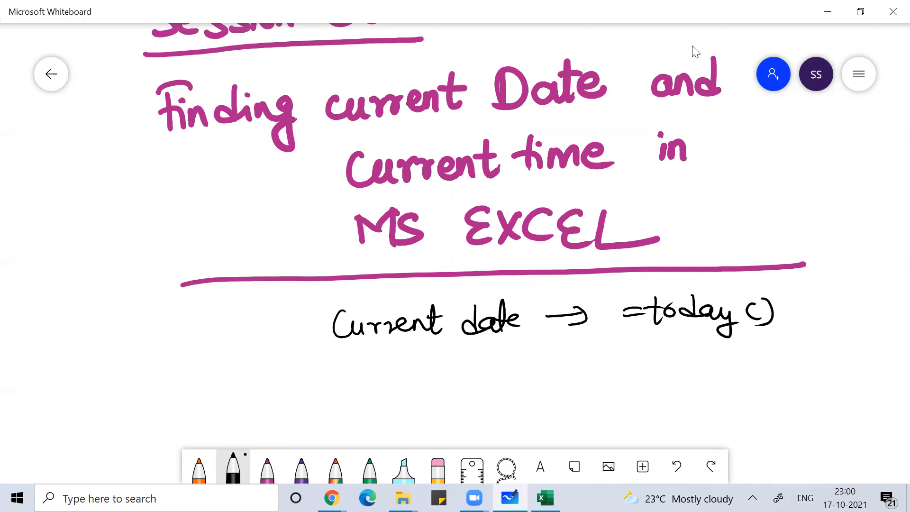
Step: Add the line '= Control + ; (semicolon)' beneath =today()
drag(624, 360, 636, 367)
mouse_move(672, 360)
mouse_down()
mouse_move(673, 376)
mouse_move(681, 364)
mouse_move(701, 376)
mouse_up()
drag(696, 363, 719, 362)
mouse_move(720, 364)
mouse_down()
mouse_move(733, 368)
mouse_move(720, 374)
mouse_up()
drag(737, 363, 756, 363)
mouse_move(749, 355)
mouse_down()
mouse_move(747, 376)
mouse_move(782, 356)
mouse_move(776, 389)
mouse_up()
drag(521, 403, 432, 372)
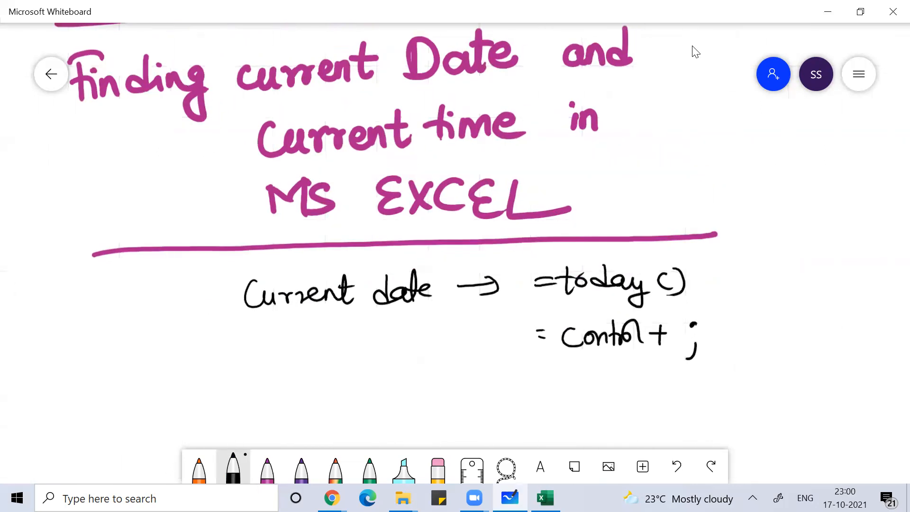
drag(713, 318, 720, 355)
drag(726, 330, 720, 344)
drag(730, 338, 771, 342)
drag(770, 326, 783, 341)
drag(788, 338, 804, 327)
mouse_move(807, 312)
mouse_down()
mouse_move(807, 341)
mouse_move(816, 328)
mouse_up()
mouse_move(826, 339)
mouse_down()
mouse_move(838, 338)
mouse_move(824, 353)
mouse_up()
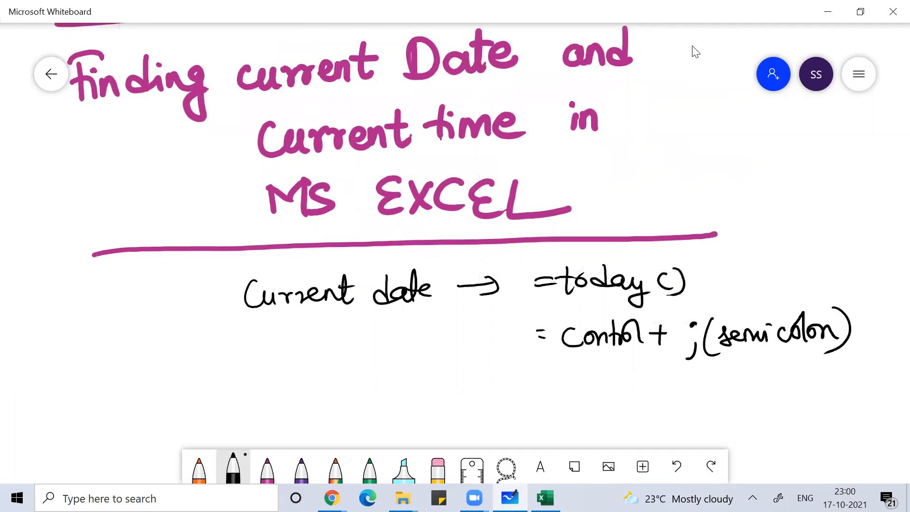
key(alt+Tab)
key(alt+Tab)
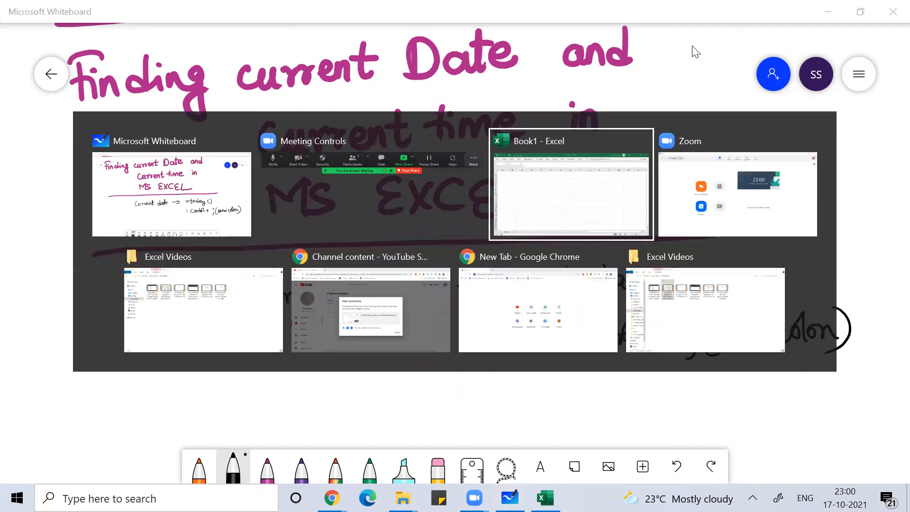
Step: Enter =today() in A1 and the fixed date 17-10-2021 in A3 using Ctrl+;
text(=t)
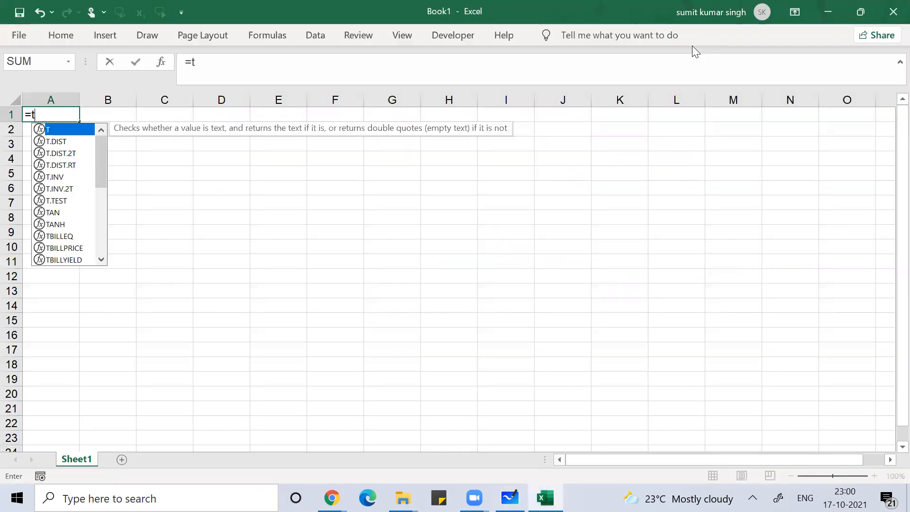
text(oday())
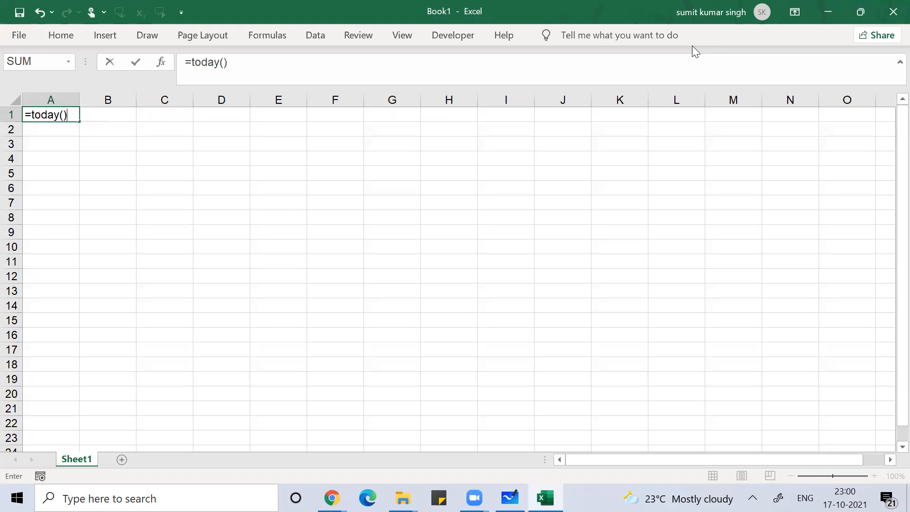
key(Return)
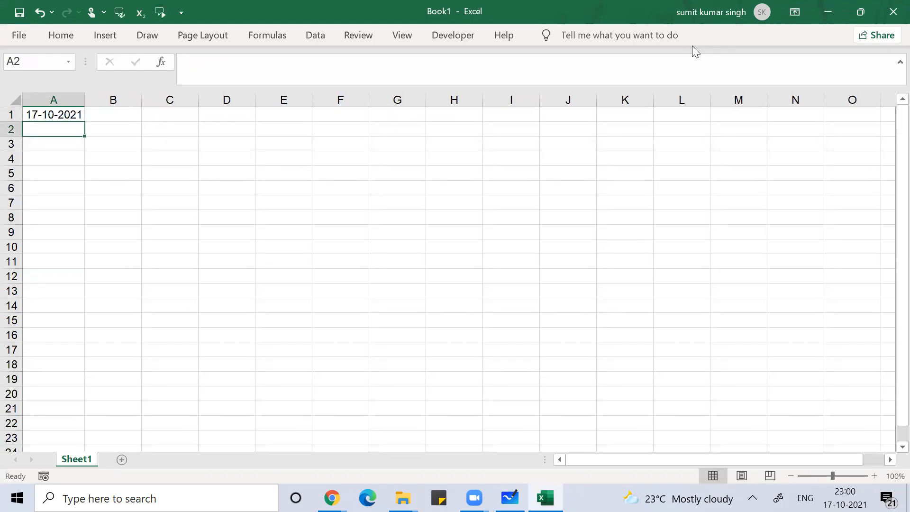
key(Return)
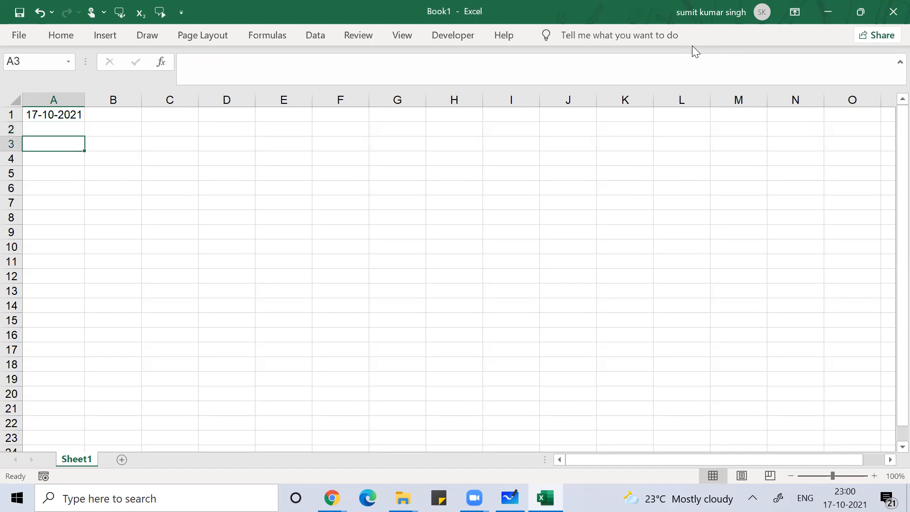
key(ctrl+semicolon)
key(Return)
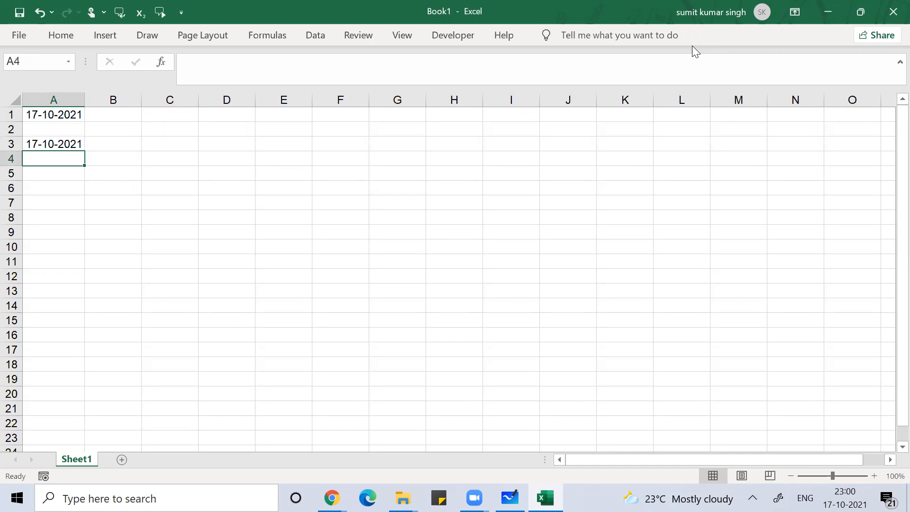
key(Up)
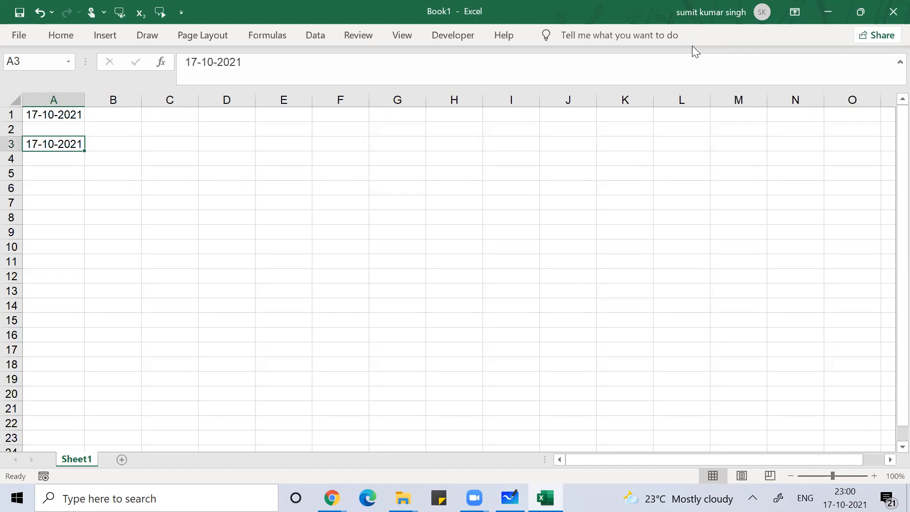
Step: Ink '=today() = current date' on the sheet, then circle and tick it
mouse_move(317, 227)
mouse_down()
mouse_move(334, 230)
mouse_move(328, 240)
mouse_up()
mouse_move(353, 215)
mouse_down()
mouse_move(358, 252)
mouse_move(353, 231)
mouse_up()
mouse_move(373, 230)
mouse_down()
mouse_move(431, 233)
mouse_move(459, 246)
mouse_up()
drag(346, 232, 358, 231)
drag(419, 227, 424, 241)
mouse_move(464, 211)
mouse_down()
mouse_move(460, 241)
mouse_move(479, 250)
mouse_up()
mouse_move(523, 225)
mouse_down()
mouse_move(533, 222)
mouse_move(530, 235)
mouse_up()
mouse_move(569, 221)
mouse_down()
mouse_move(569, 237)
mouse_move(644, 227)
mouse_up()
drag(648, 209, 650, 232)
drag(688, 207, 685, 232)
mouse_move(685, 220)
mouse_down()
mouse_move(675, 228)
mouse_move(713, 232)
mouse_up()
mouse_move(706, 230)
mouse_down()
mouse_move(723, 199)
mouse_move(747, 207)
mouse_move(758, 229)
mouse_up()
drag(363, 284, 453, 276)
drag(386, 291, 462, 281)
mouse_move(337, 193)
mouse_down()
mouse_move(501, 228)
mouse_move(410, 198)
mouse_up()
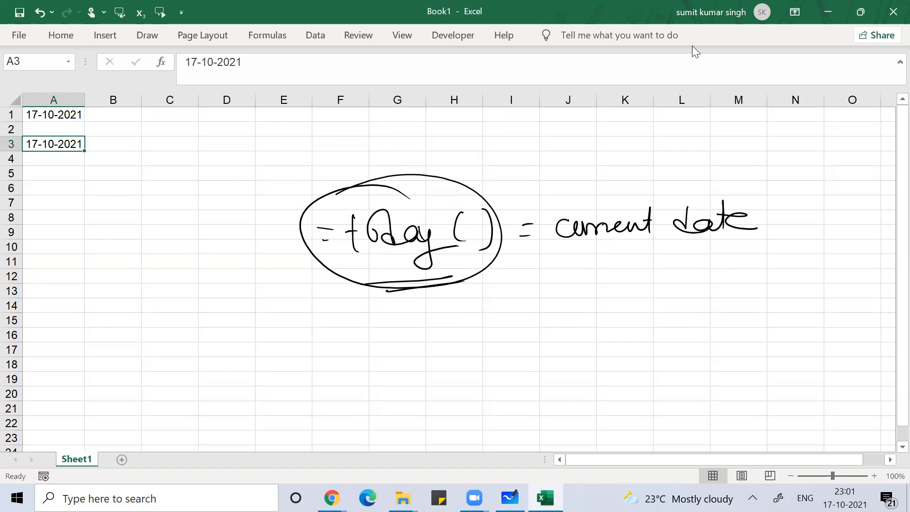
drag(291, 278, 371, 262)
Step: Write 'to remove formula from cell = control + c' below the note
mouse_move(446, 303)
mouse_down()
mouse_move(458, 325)
mouse_move(452, 314)
mouse_up()
drag(462, 313, 523, 312)
mouse_move(526, 318)
mouse_down()
mouse_move(579, 313)
mouse_move(615, 324)
mouse_up()
mouse_move(656, 294)
mouse_down()
mouse_move(645, 323)
mouse_move(657, 312)
mouse_move(725, 322)
mouse_move(757, 312)
mouse_move(764, 326)
mouse_up()
mouse_move(799, 281)
mouse_down()
mouse_move(796, 324)
mouse_move(813, 278)
mouse_up()
drag(784, 306, 858, 318)
mouse_move(481, 369)
mouse_down()
mouse_move(470, 379)
mouse_move(483, 388)
mouse_up()
mouse_move(487, 379)
mouse_down()
mouse_move(503, 385)
mouse_move(544, 371)
mouse_up()
drag(531, 377, 574, 378)
drag(593, 366, 628, 377)
mouse_move(621, 362)
mouse_down()
mouse_move(653, 363)
mouse_move(650, 374)
mouse_up()
mouse_move(655, 374)
mouse_down()
mouse_move(659, 347)
mouse_move(686, 363)
mouse_up()
mouse_move(677, 354)
mouse_down()
mouse_move(678, 375)
mouse_move(713, 373)
mouse_up()
mouse_move(579, 396)
mouse_down()
mouse_move(594, 416)
mouse_move(596, 407)
mouse_up()
Step: Add 'Alt + E + S + V' on the next line and underline S + V
drag(598, 393, 605, 417)
mouse_move(619, 391)
mouse_down()
mouse_move(619, 416)
mouse_move(627, 401)
mouse_up()
mouse_move(634, 404)
mouse_down()
mouse_move(651, 403)
mouse_move(644, 418)
mouse_up()
mouse_move(683, 394)
mouse_down()
mouse_move(685, 416)
mouse_move(719, 406)
mouse_up()
mouse_move(709, 400)
mouse_down()
mouse_move(708, 417)
mouse_move(725, 417)
mouse_up()
mouse_move(744, 406)
mouse_down()
mouse_move(766, 405)
mouse_move(757, 416)
mouse_up()
drag(771, 393, 791, 391)
drag(724, 426, 783, 433)
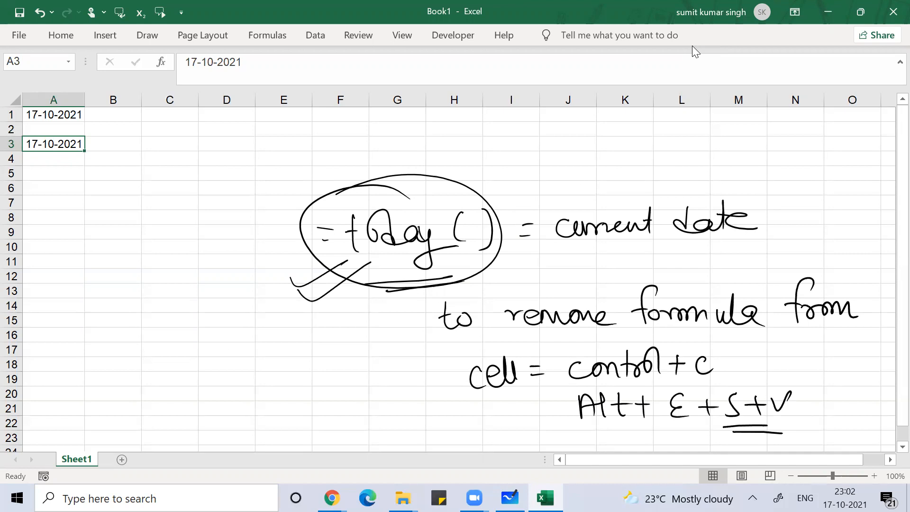
Step: Copy A1 and paste it back as values with Alt+E+S+V, fixing 17-10-2021
key(Up)
key(Up)
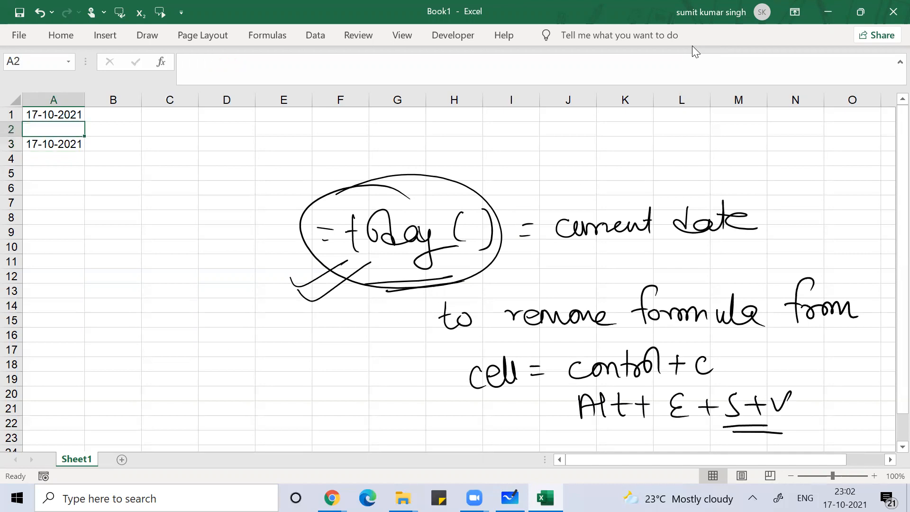
key(Down)
key(Up)
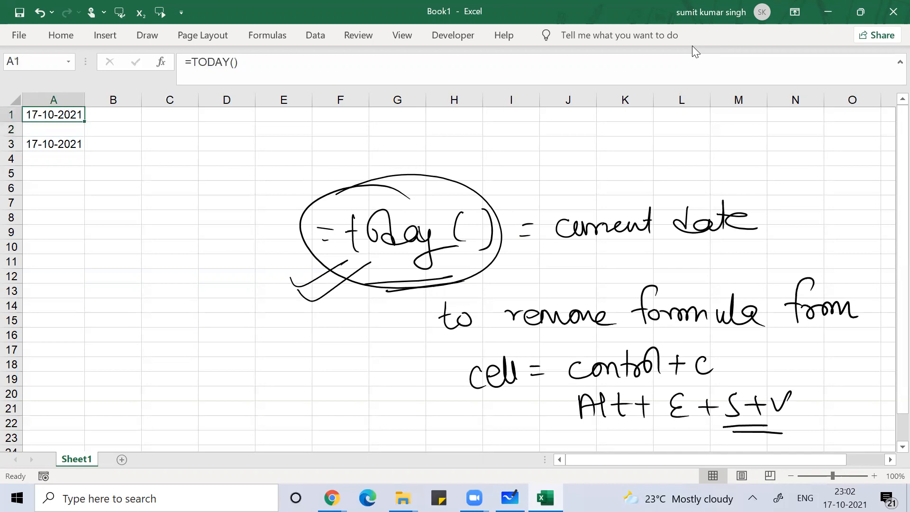
key(ctrl+c)
key(alt+e)
key(s)
key(v)
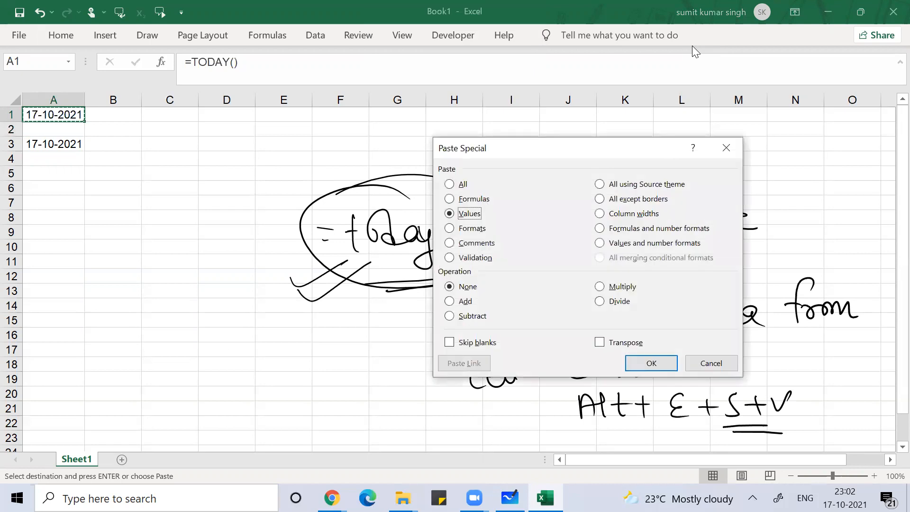
key(Return)
key(Escape)
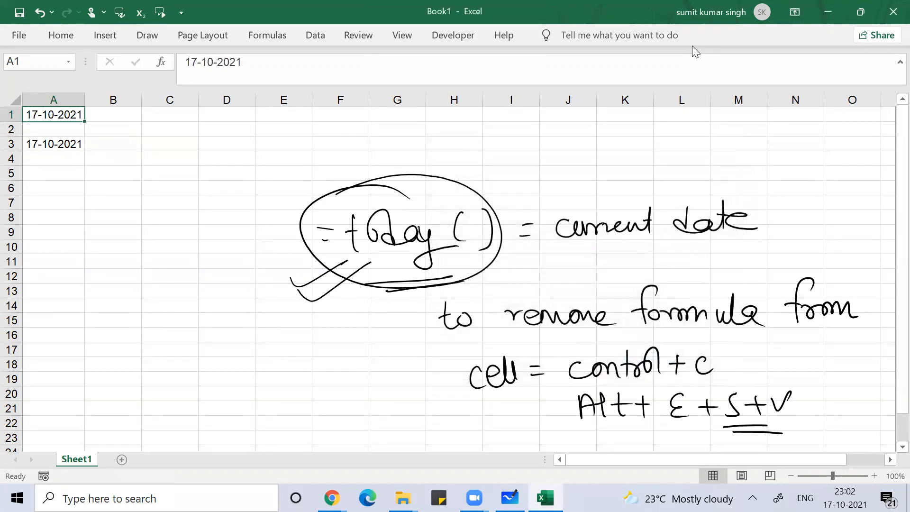
key(Down)
key(Up)
Step: Open the recent Excel Worksheet file, entering its password twice and dismissing the welcome message
key(alt)
key(f)
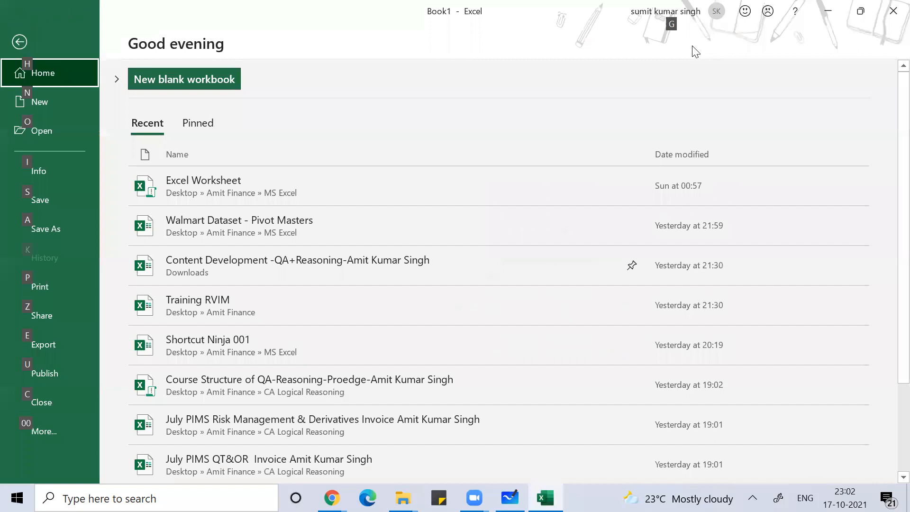
click(324, 179)
text(123)
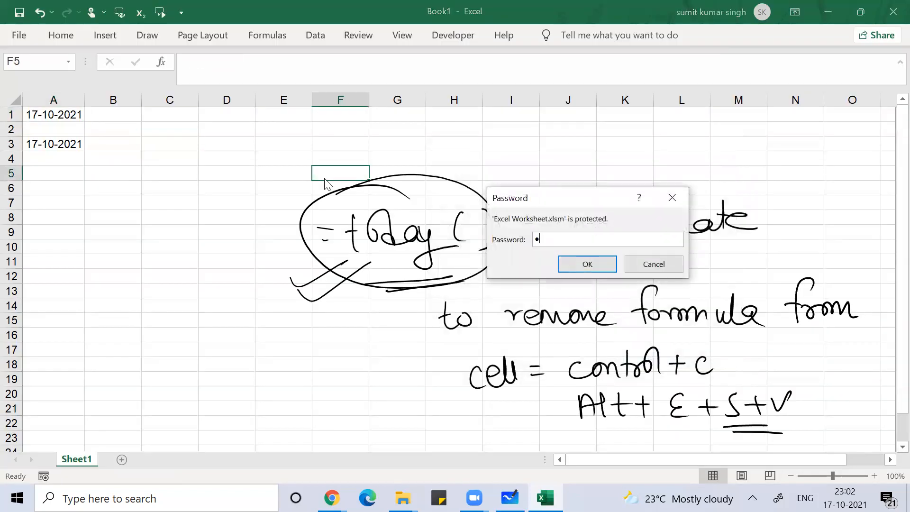
key(Return)
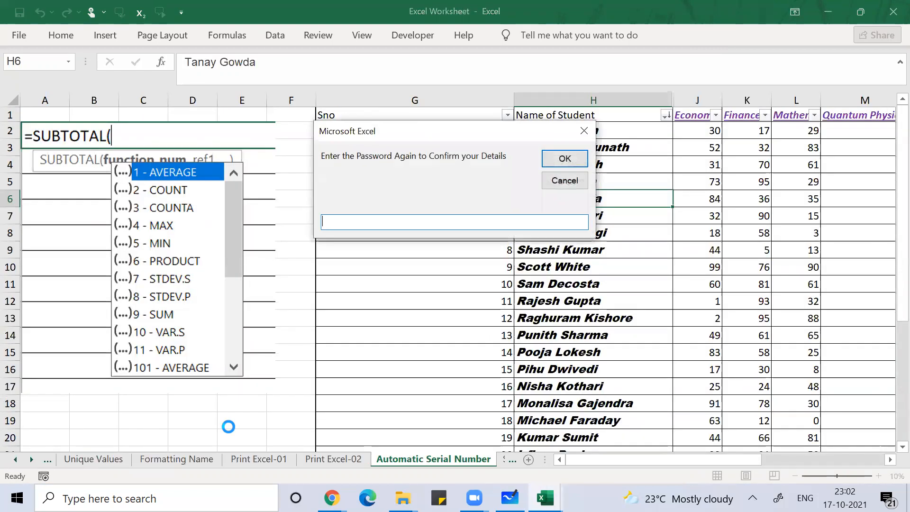
text(123)
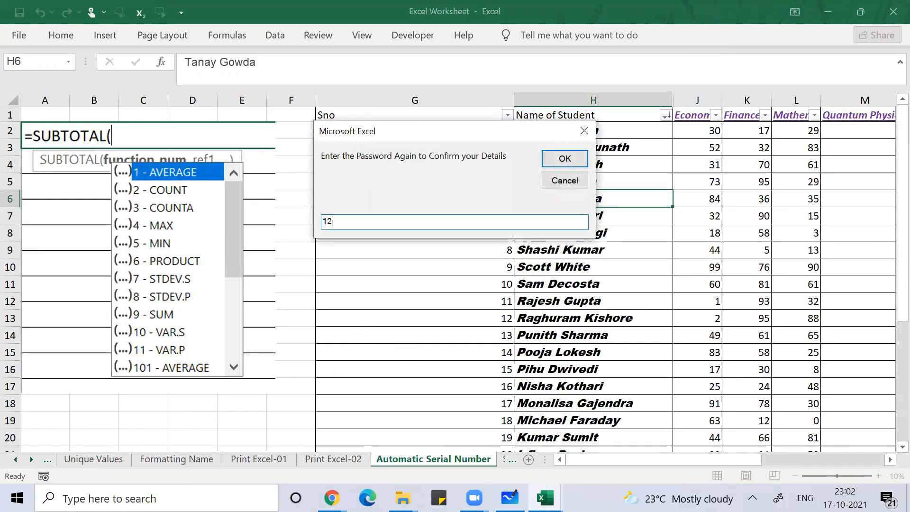
key(Return)
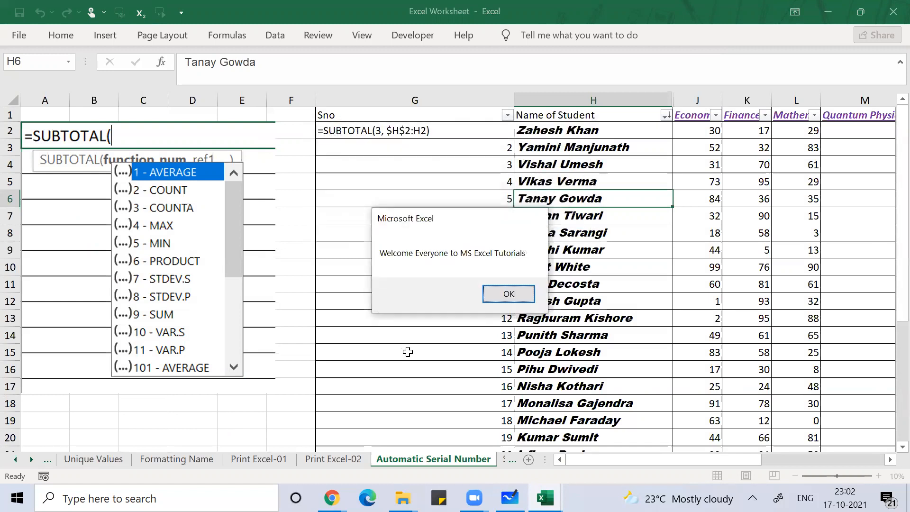
key(Return)
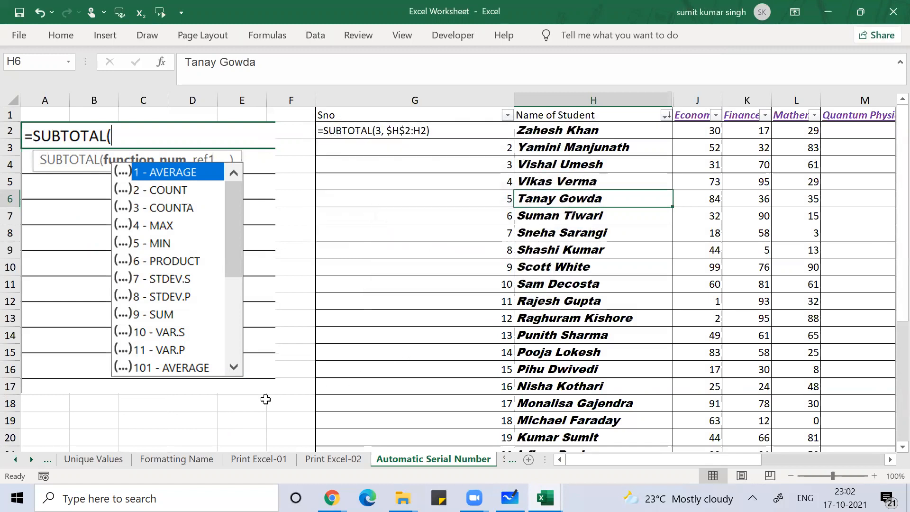
Step: Scroll the sheet tabs to reach the Automatic Serial Number sheet
click(17, 459)
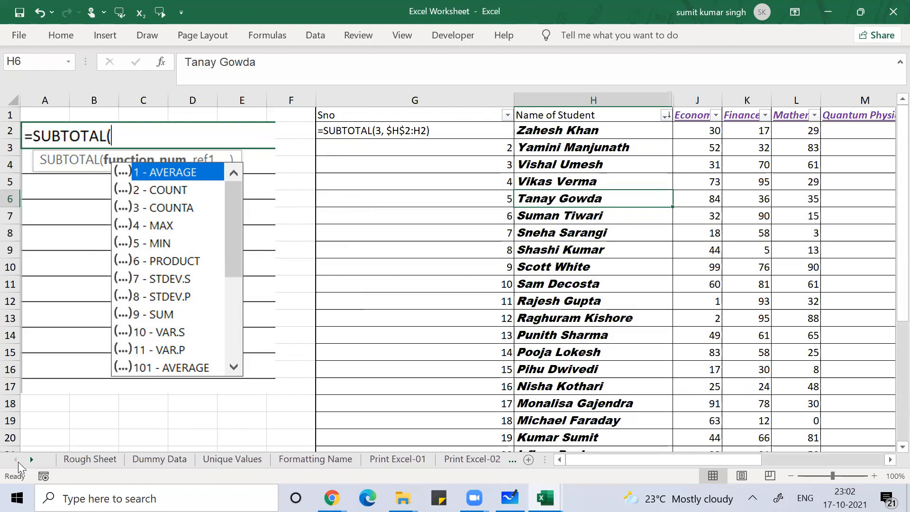
click(32, 464)
click(32, 463)
click(31, 463)
click(31, 464)
click(32, 464)
click(31, 463)
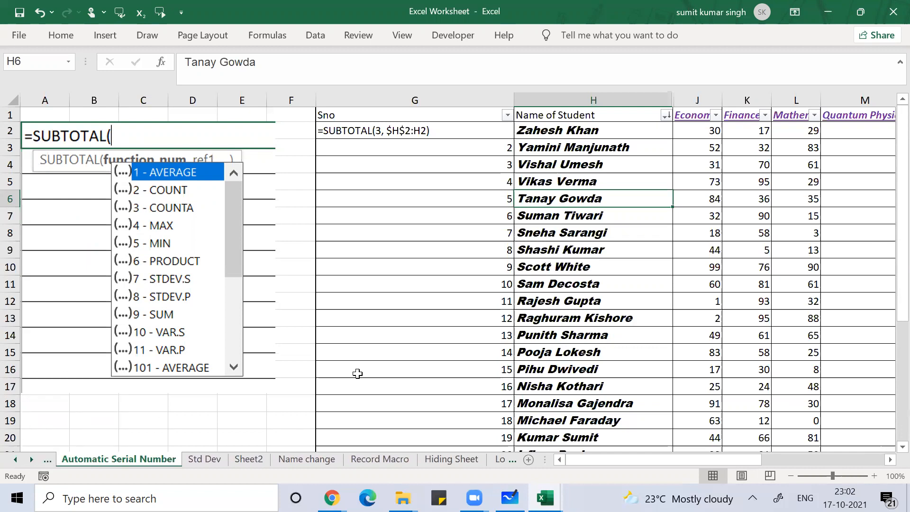
key(ctrl+Page_Down)
key(ctrl+Page_Down)
key(ctrl+Page_Down)
key(ctrl+Page_Down)
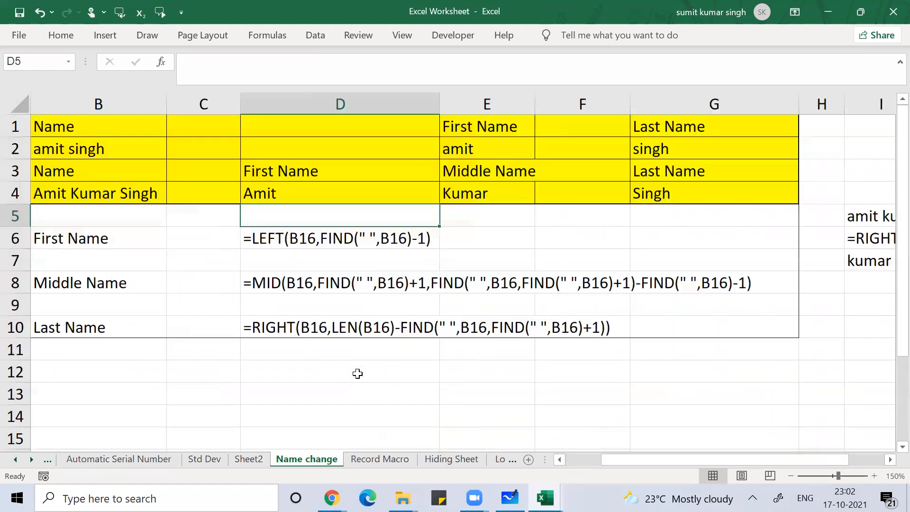
key(ctrl+Page_Down)
key(ctrl+Page_Down)
key(ctrl+Page_Down)
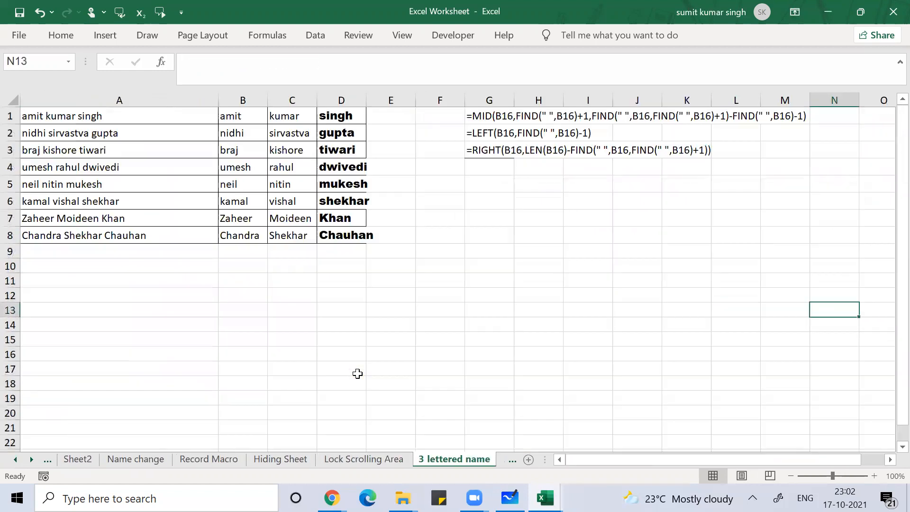
key(ctrl+Page_Down)
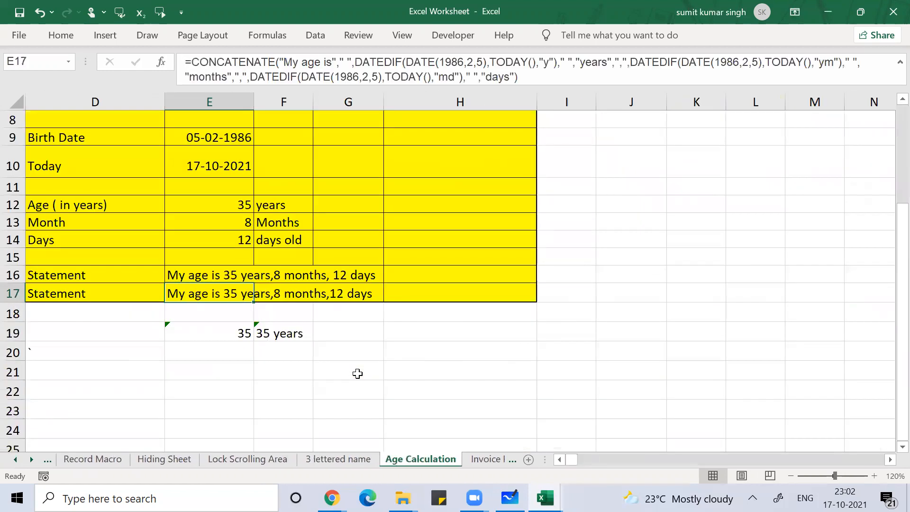
click(168, 214)
key(Up)
key(Up)
key(Up)
key(Up)
key(Up)
key(Up)
key(Up)
key(Up)
key(Up)
key(Up)
key(Up)
key(Up)
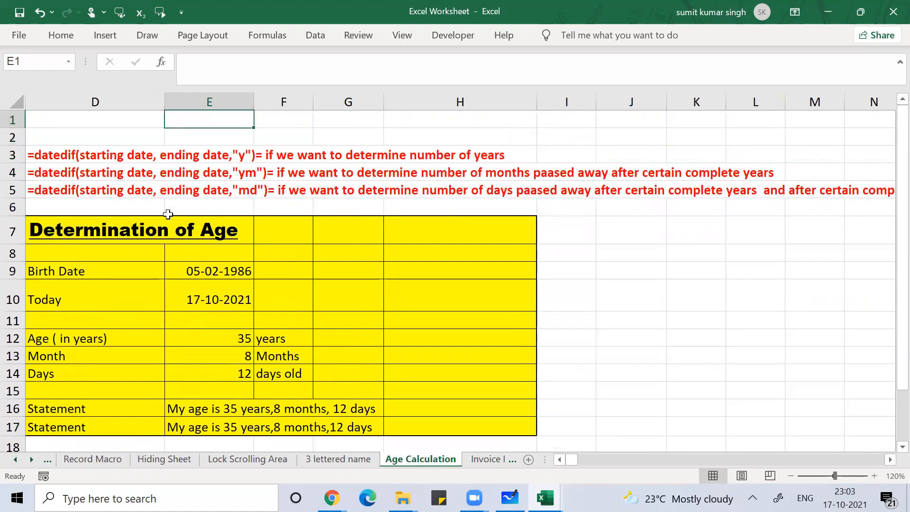
key(Left)
key(Down)
key(Down)
key(Down)
key(Down)
key(Down)
key(Down)
key(Down)
key(Down)
key(Down)
key(Down)
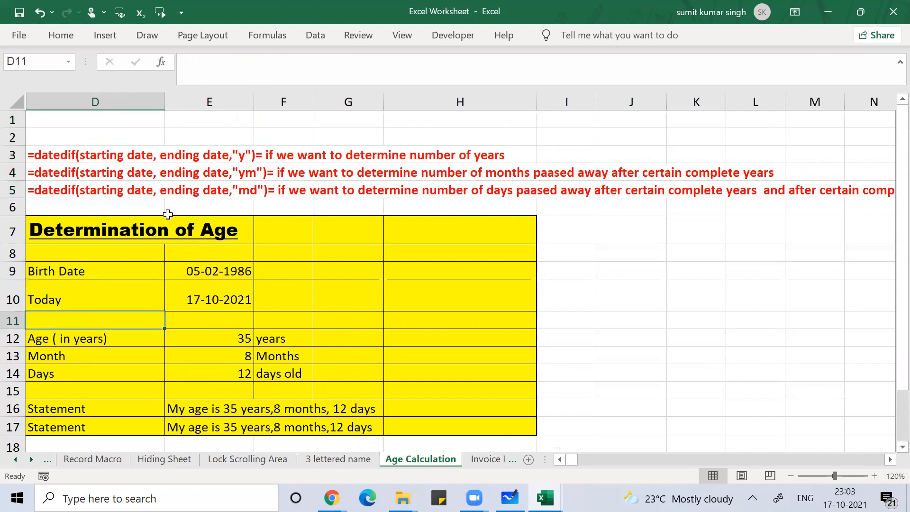
key(Up)
key(Right)
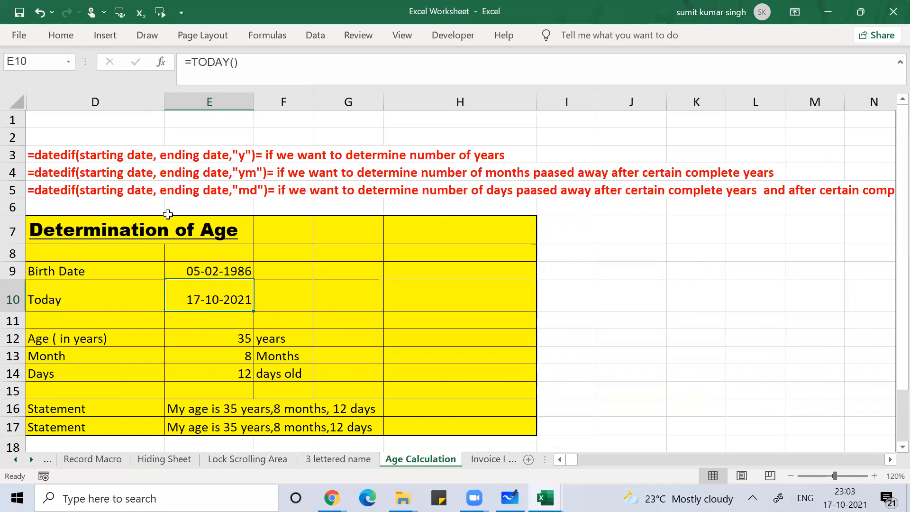
Step: Copy E10 and use Paste Values to fix the date as 17-10-2021
key(ctrl+c)
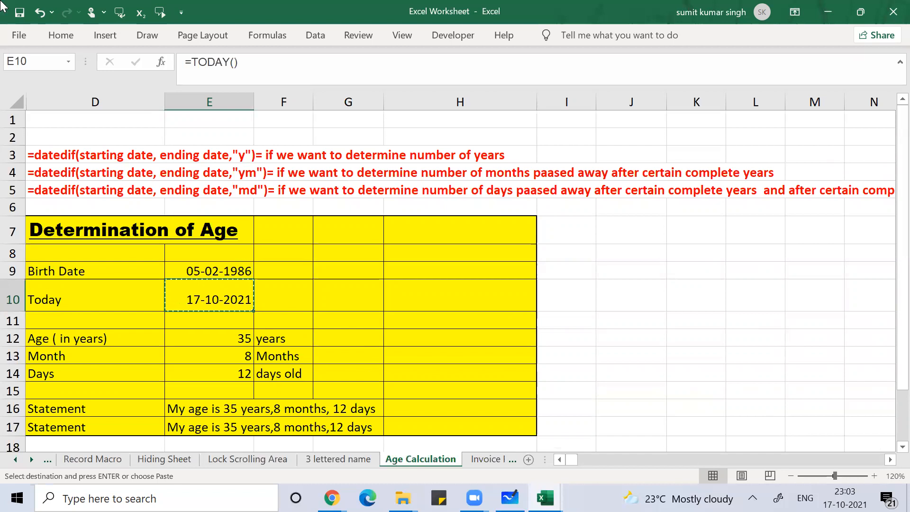
click(23, 34)
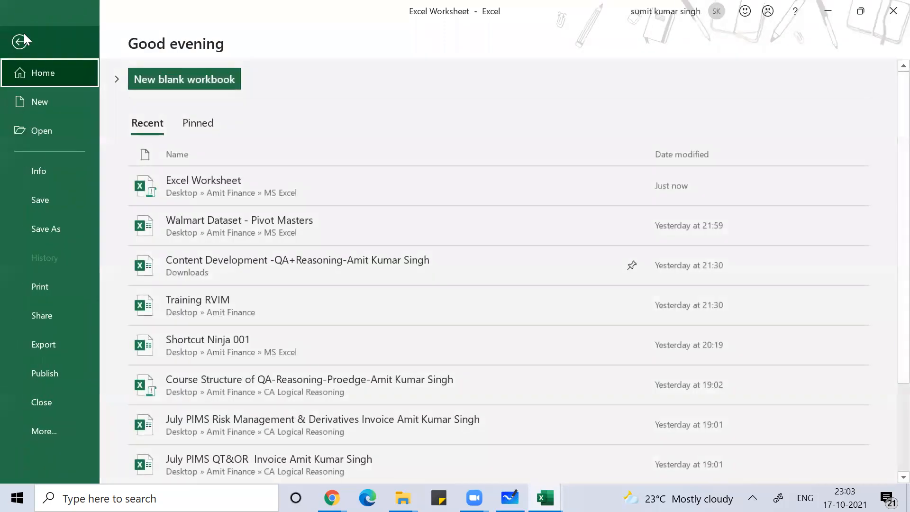
click(24, 34)
click(61, 36)
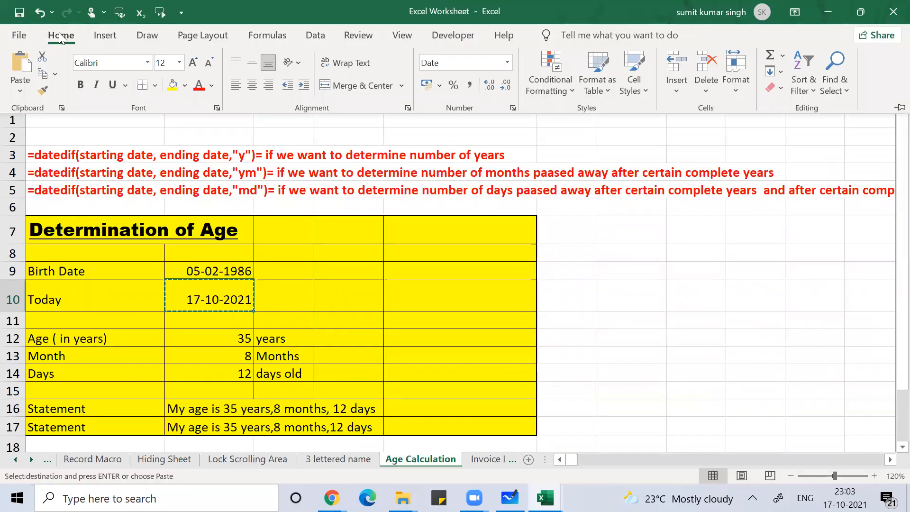
click(20, 90)
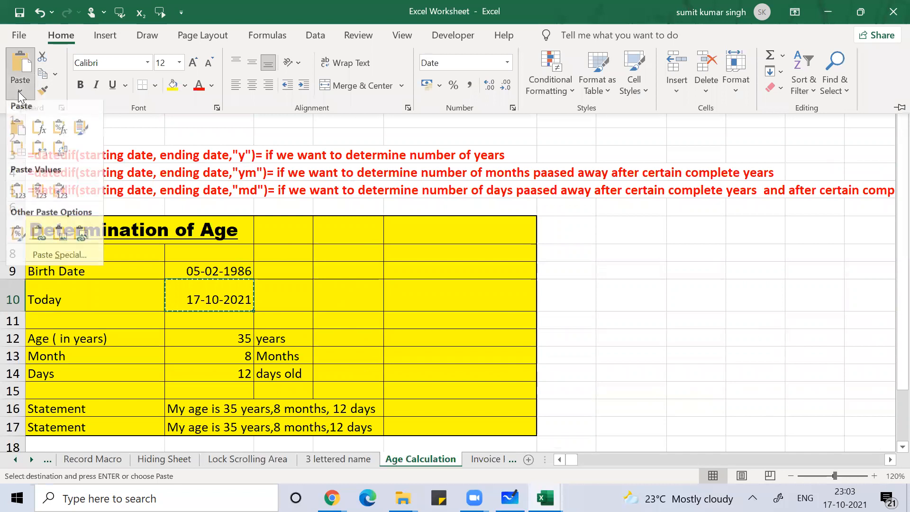
click(18, 196)
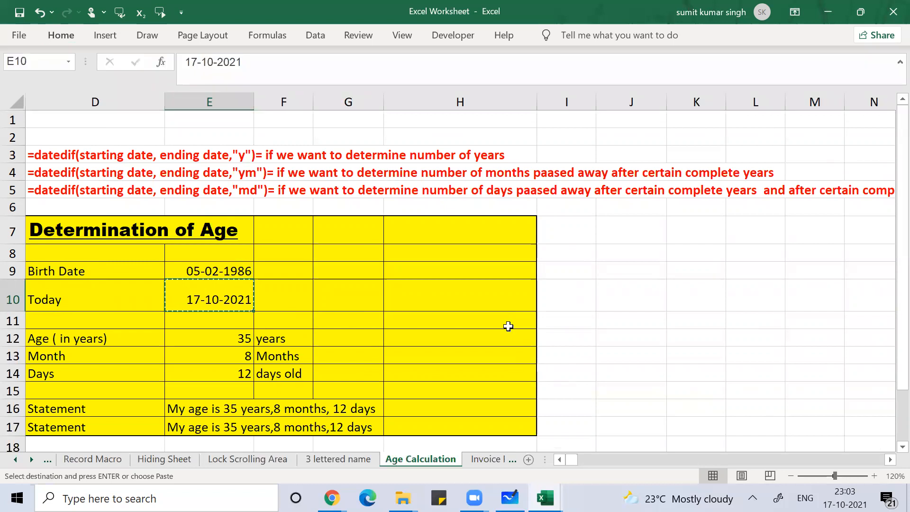
key(Escape)
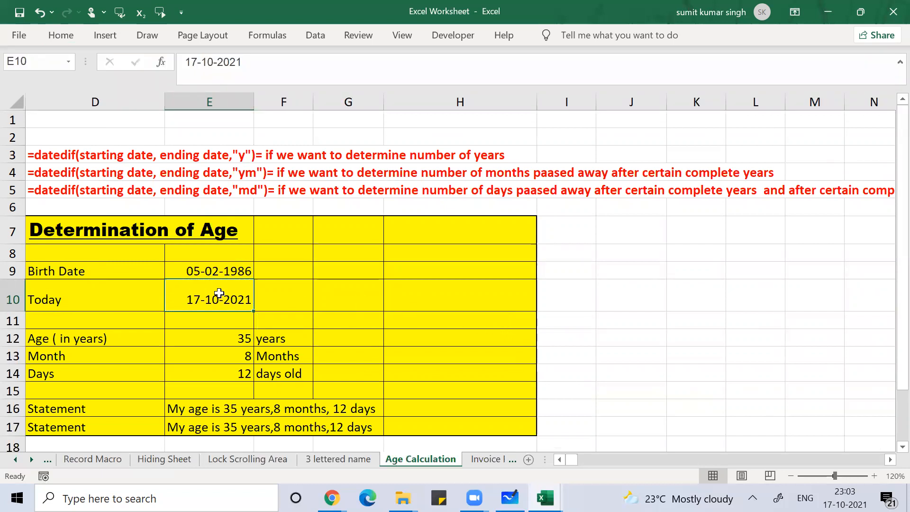
Step: Close Excel Worksheet.xlsm, choosing Don't Save
key(alt+F4)
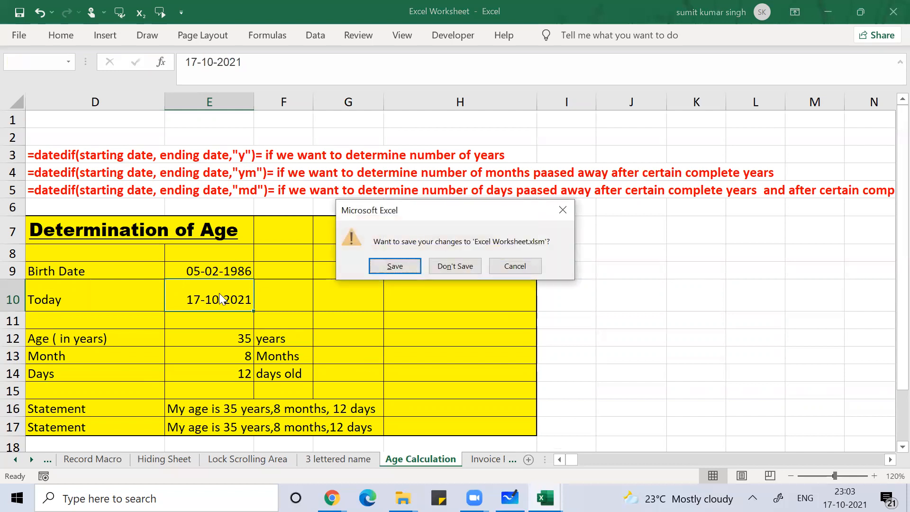
key(Tab)
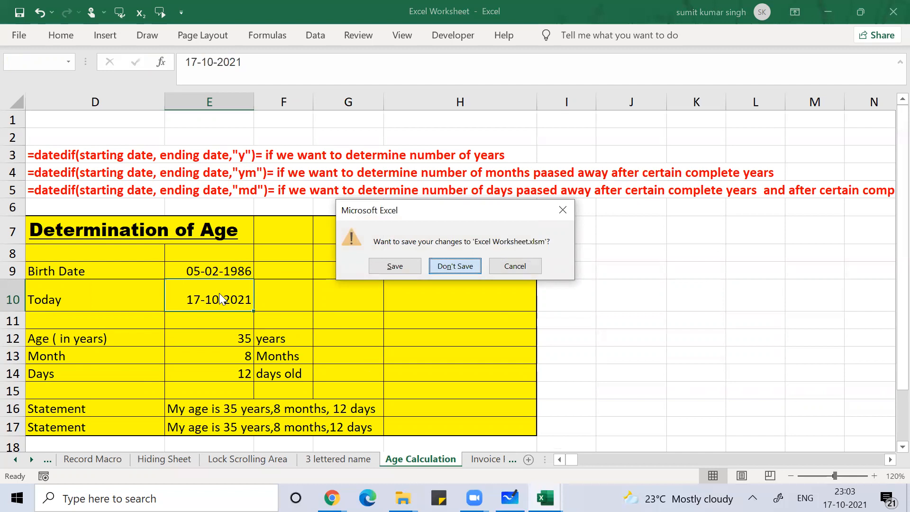
key(Return)
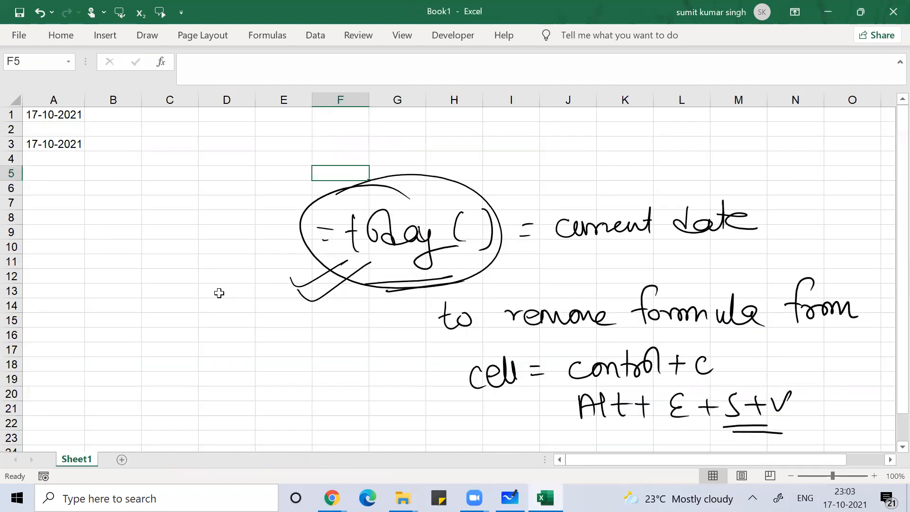
Step: In Whiteboard, write 'Current time →' below the current-date notes
key(alt+Tab)
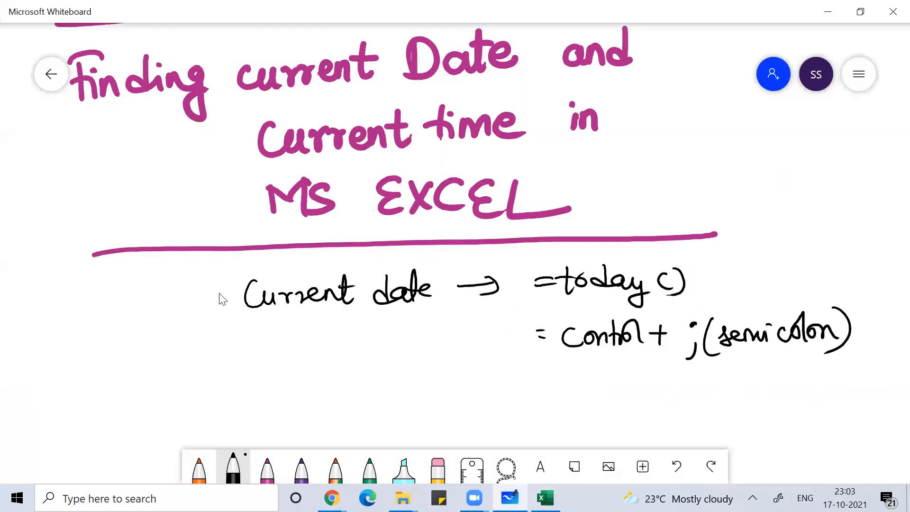
scroll(222, 299, down, 3)
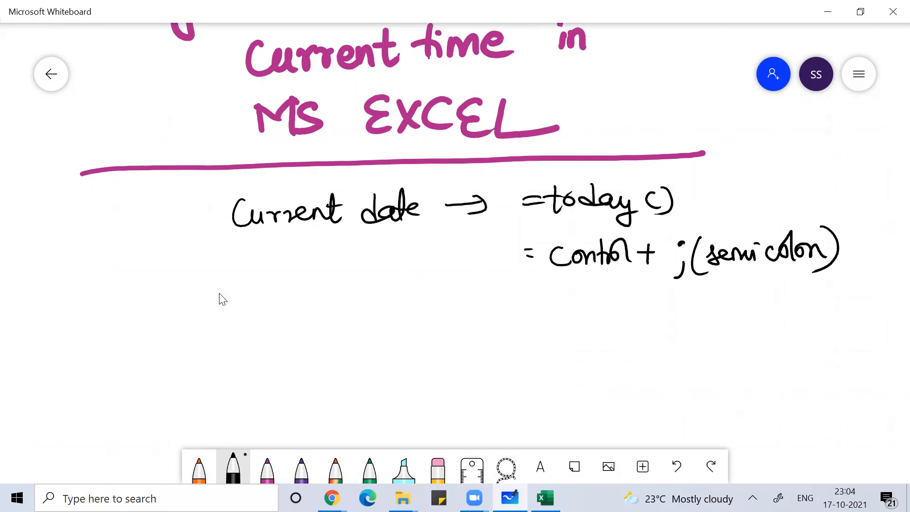
drag(283, 325, 287, 346)
mouse_move(292, 333)
mouse_down()
mouse_move(307, 345)
mouse_move(371, 330)
mouse_move(375, 344)
mouse_up()
drag(367, 329, 403, 340)
mouse_move(395, 327)
mouse_down()
mouse_move(414, 324)
mouse_move(424, 340)
mouse_move(486, 327)
mouse_up()
drag(475, 321, 476, 338)
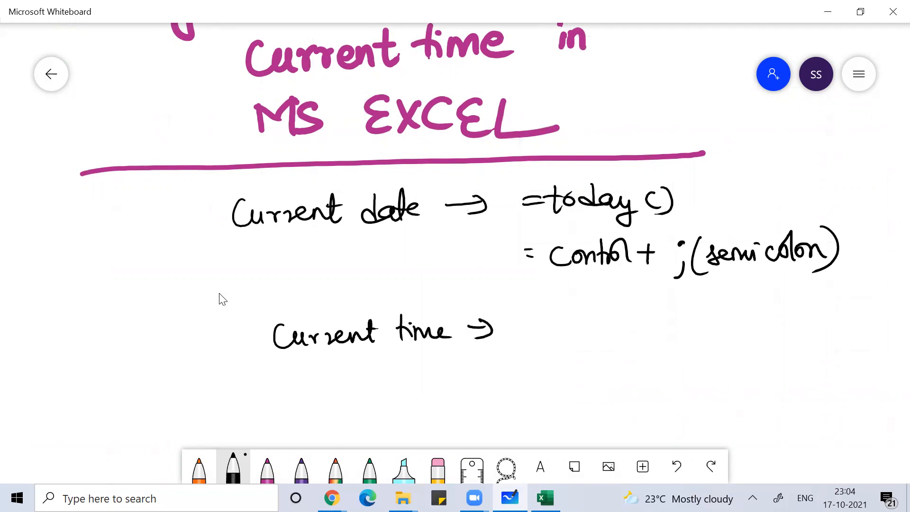
Step: Complete the line with 'control + shift + ;' after the arrow
drag(555, 322, 556, 337)
drag(565, 326, 585, 338)
click(589, 311)
mouse_move(590, 329)
mouse_down()
mouse_move(604, 323)
mouse_move(613, 334)
mouse_up()
mouse_move(623, 325)
mouse_down()
mouse_move(638, 324)
mouse_move(631, 335)
mouse_up()
drag(667, 315, 648, 338)
drag(668, 308, 687, 337)
drag(706, 303, 698, 335)
mouse_move(691, 322)
mouse_down()
mouse_move(708, 319)
mouse_move(711, 337)
mouse_up()
drag(702, 322, 720, 320)
mouse_move(737, 324)
mouse_down()
mouse_move(761, 322)
mouse_move(751, 337)
mouse_move(775, 349)
mouse_up()
click(783, 317)
scroll(220, 294, right, 2)
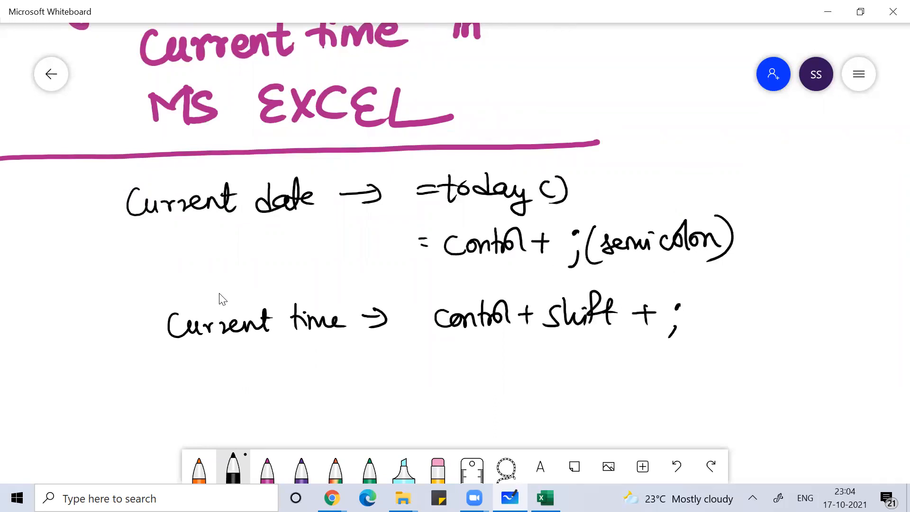
key(alt+Tab)
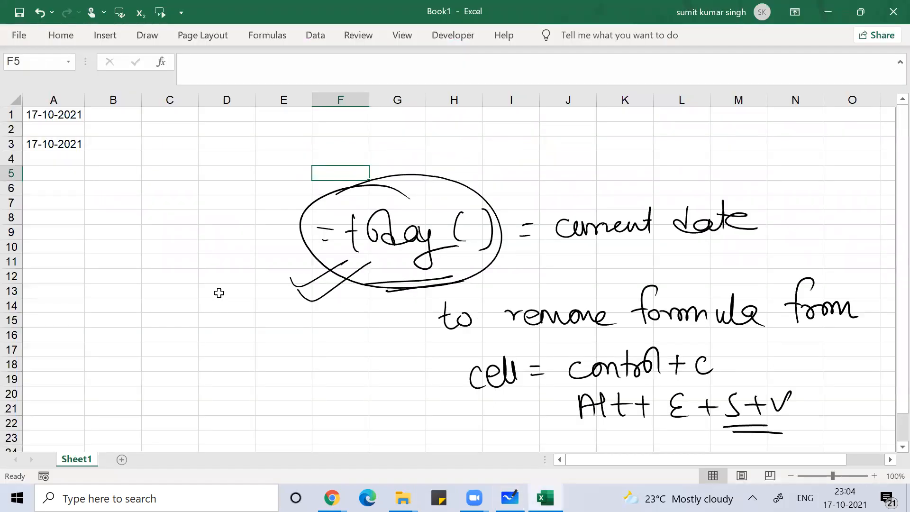
Step: Create Book2 and insert the fixed current time 23:04 into A1 with Ctrl+Shift+;
key(Left)
key(Left)
key(ctrl+n)
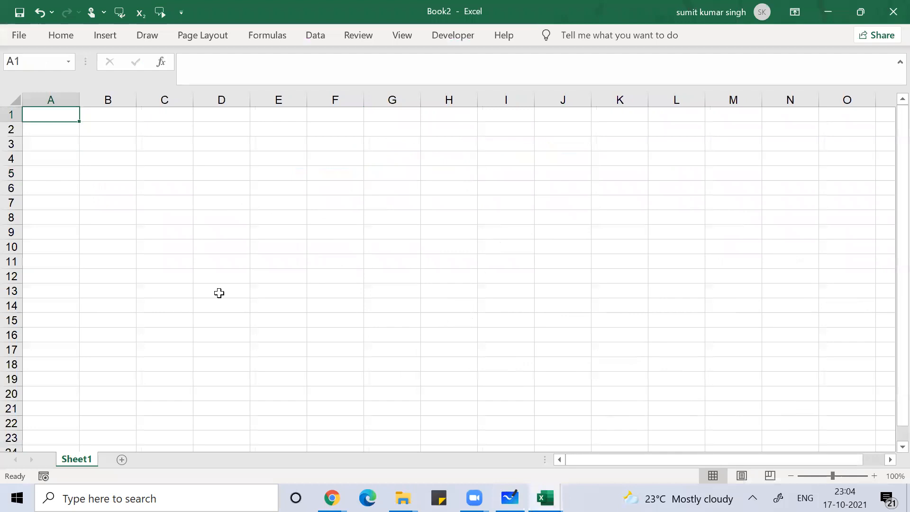
key(ctrl+shift+semicolon)
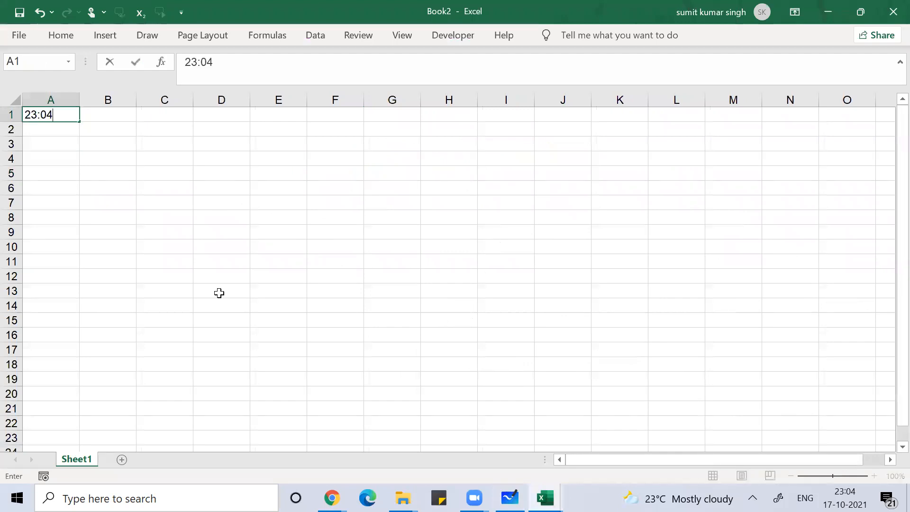
key(Return)
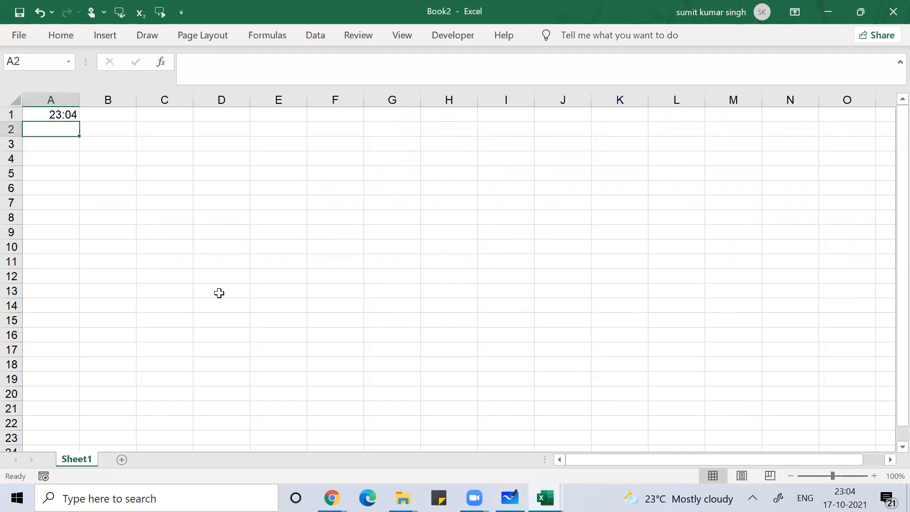
key(Up)
key(Down)
key(Up)
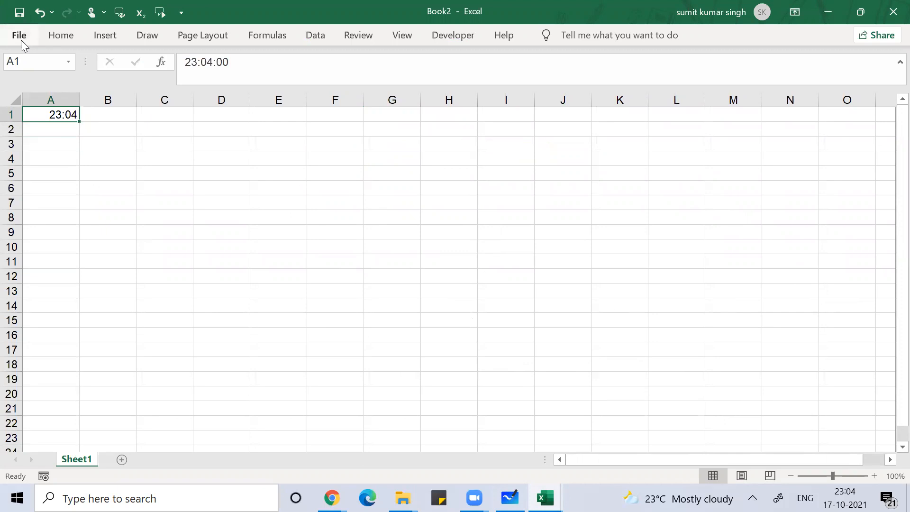
Step: Apply the Time number format to A1 from the Home ribbon's Number Format list
click(64, 36)
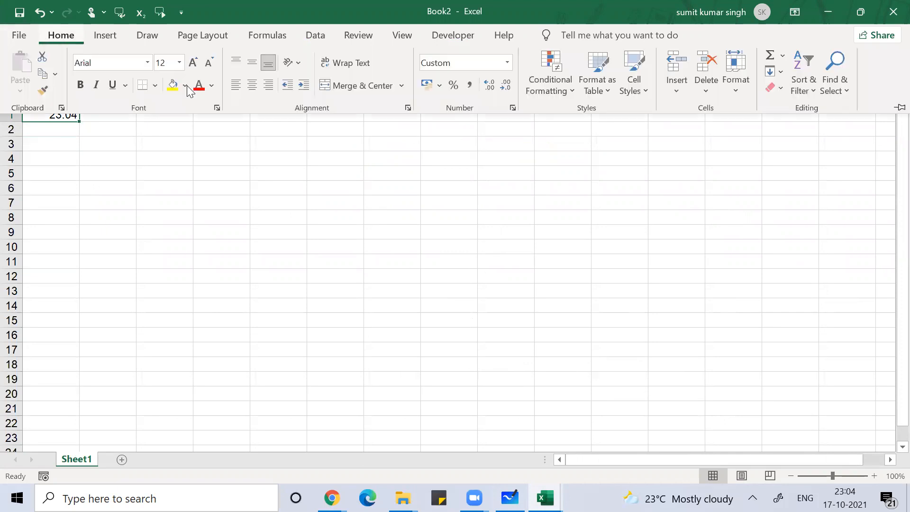
click(506, 63)
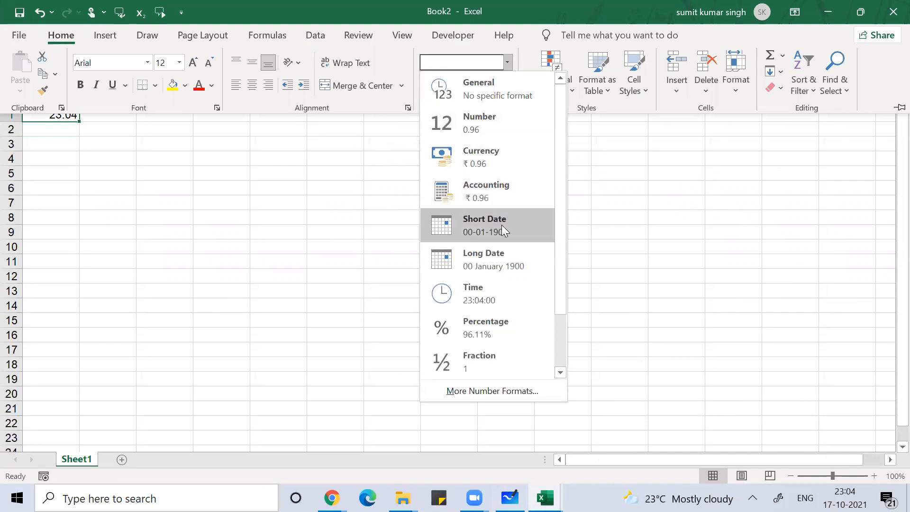
click(501, 289)
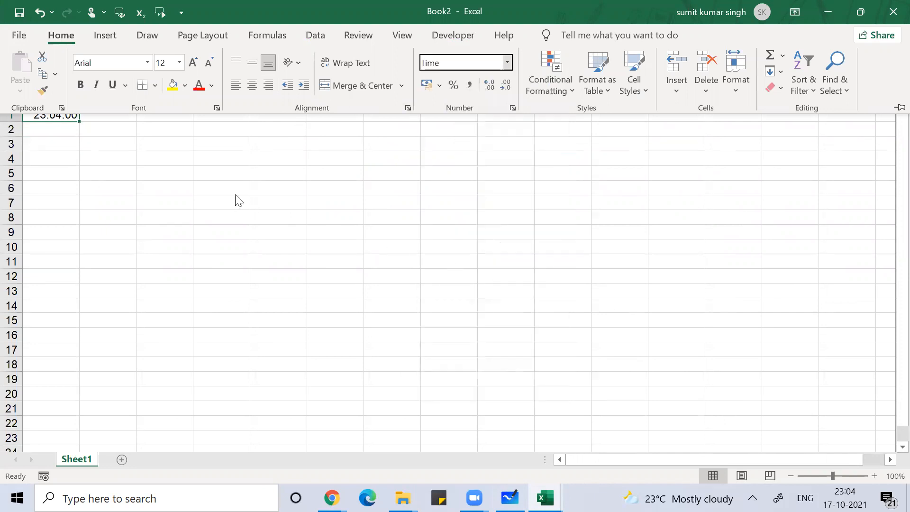
click(508, 62)
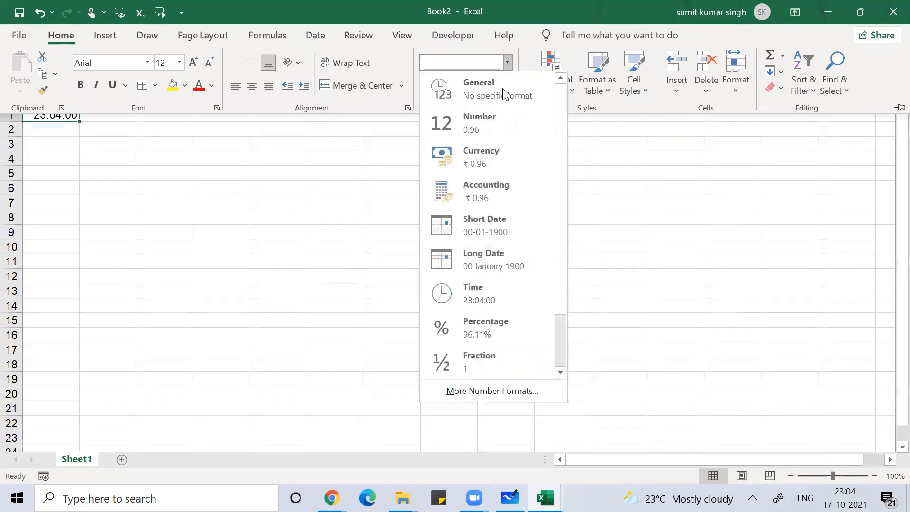
click(509, 284)
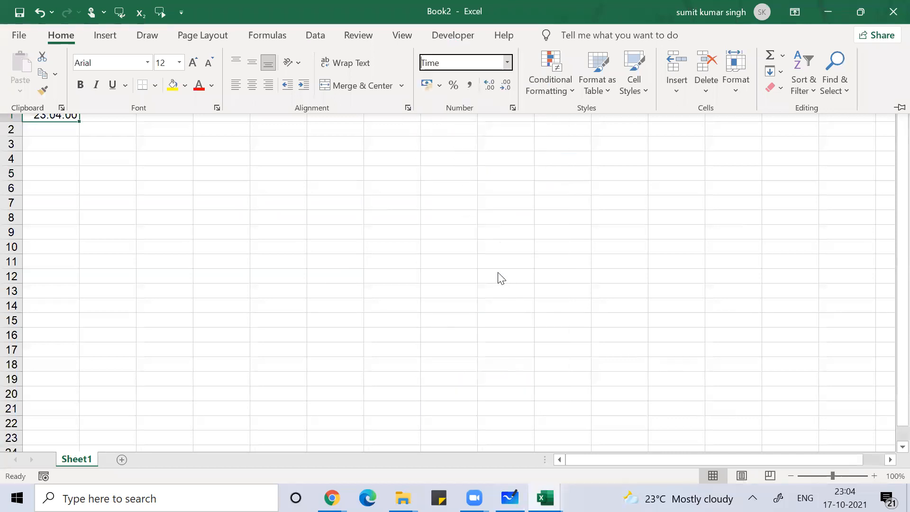
click(71, 157)
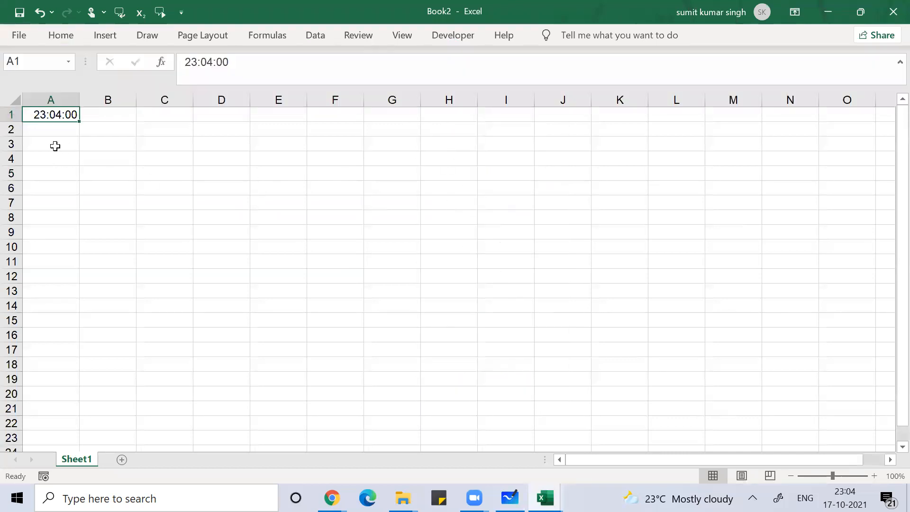
Step: Format A1 with the 12-hour 1.30.55 PM time type in Format Cells
key(ctrl+1)
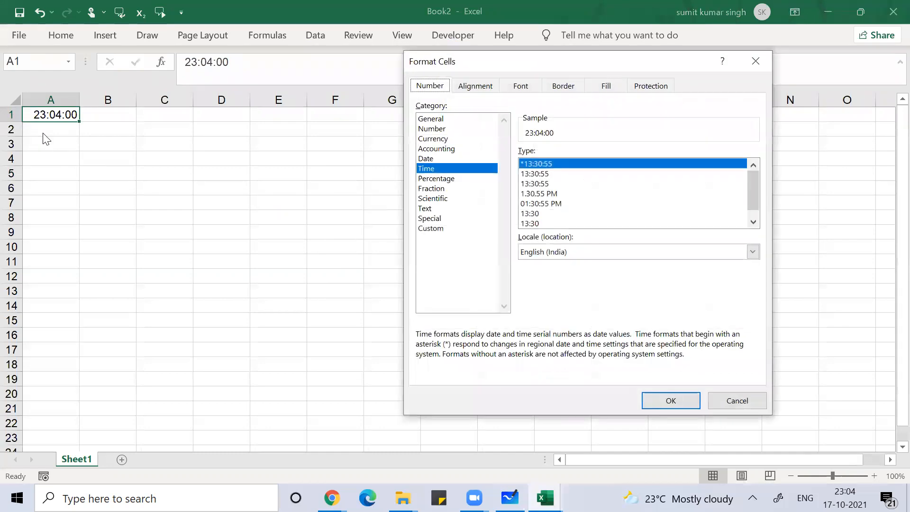
click(545, 194)
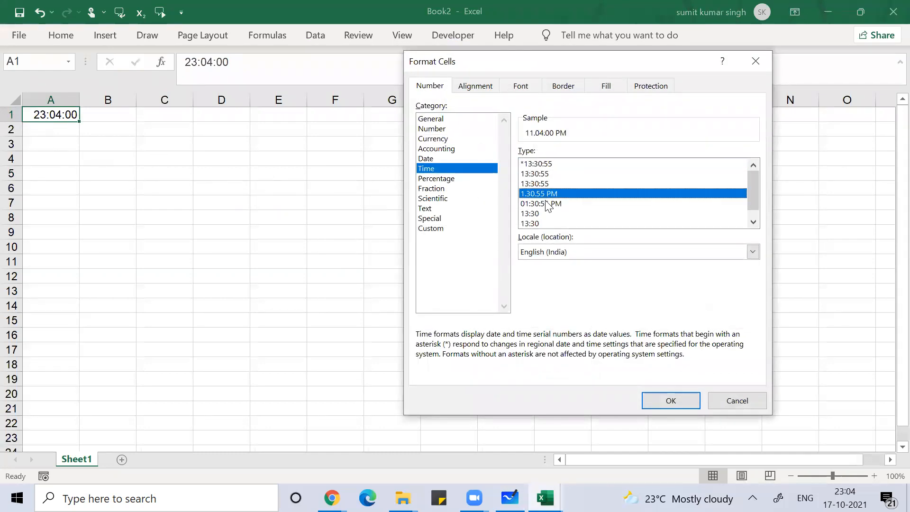
click(671, 401)
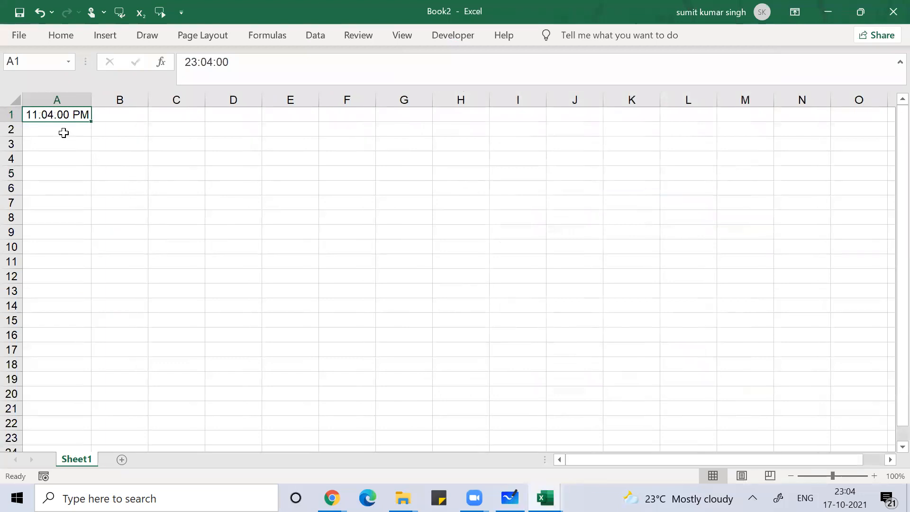
Step: Reformat A1 with the 24-hour 13:30:55 time type so it reads 23:04:00
key(ctrl+1)
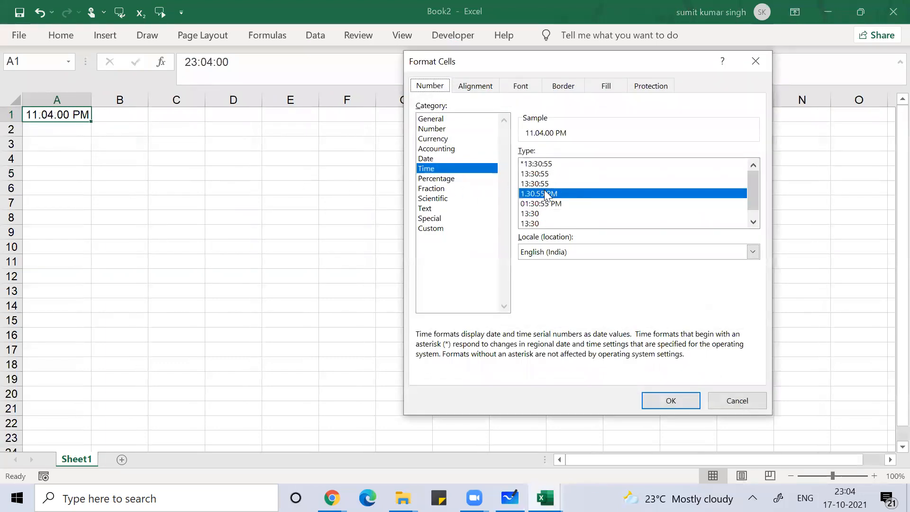
click(537, 175)
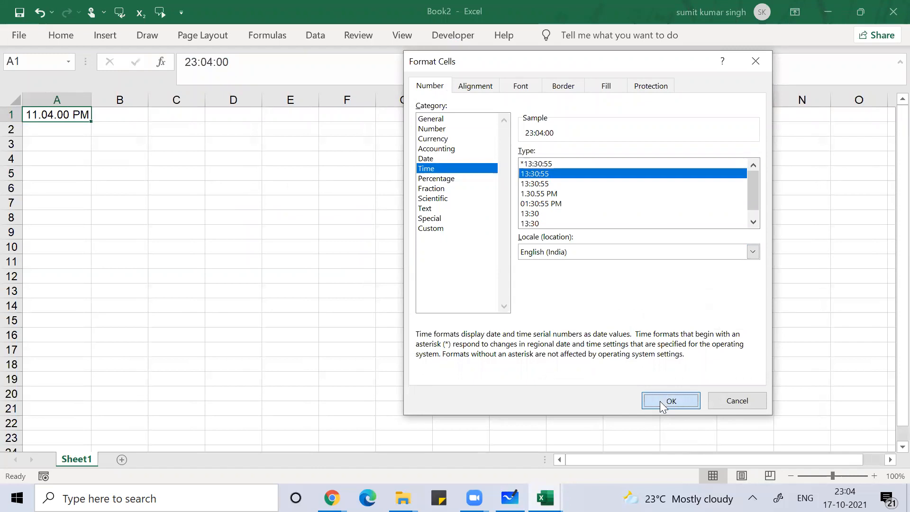
click(659, 401)
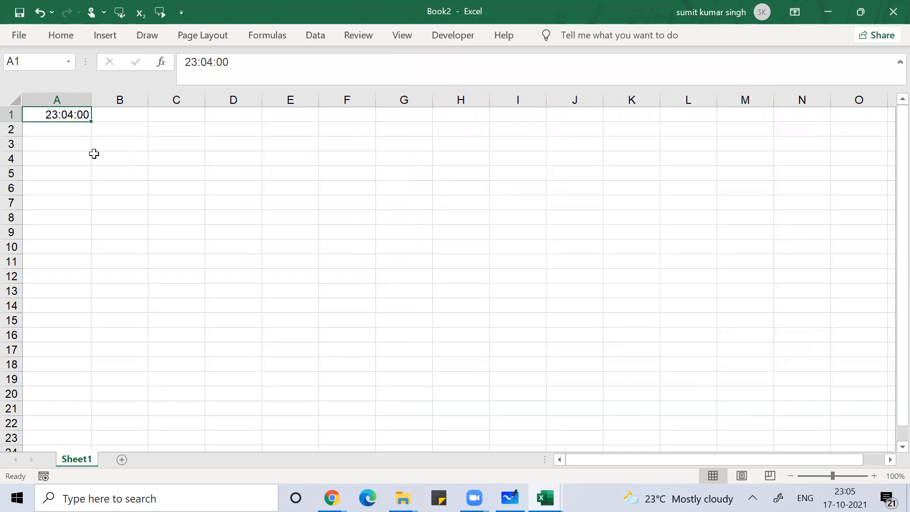
key(Right)
key(Down)
key(Down)
key(Right)
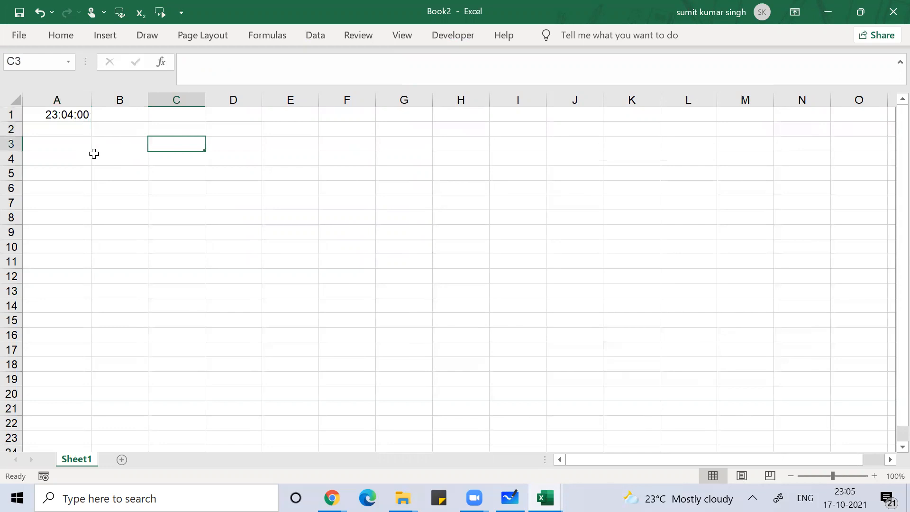
text(=now)
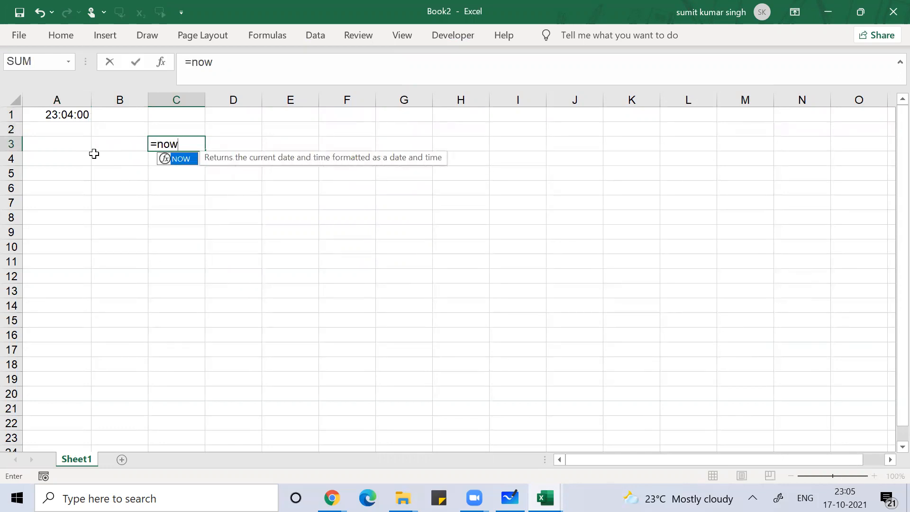
text(())
key(Return)
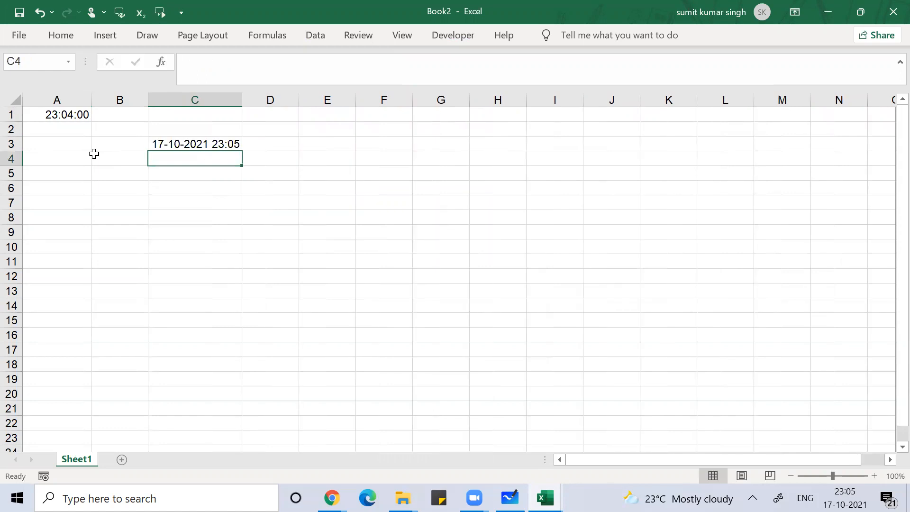
key(Up)
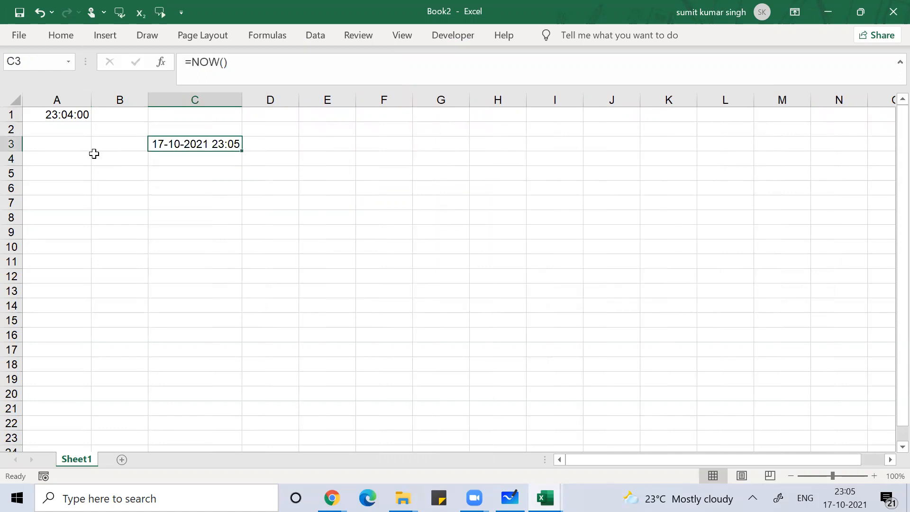
key(F2)
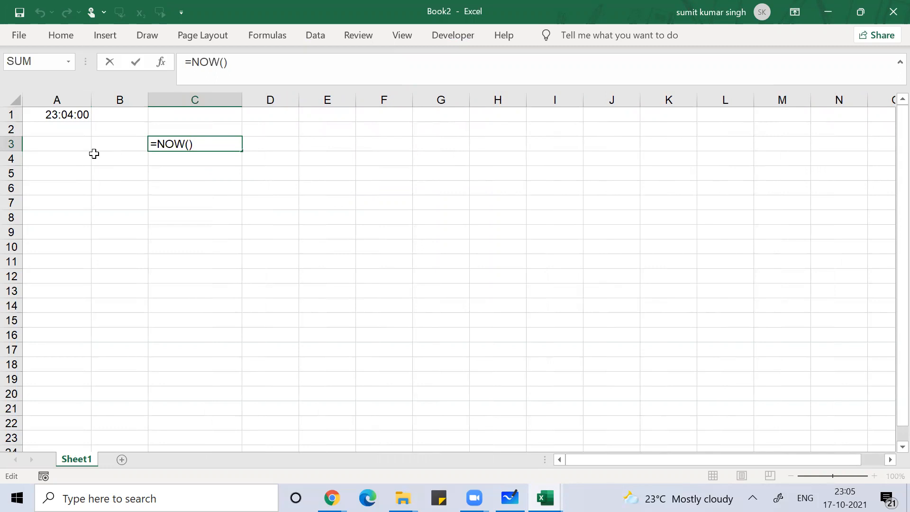
key(Return)
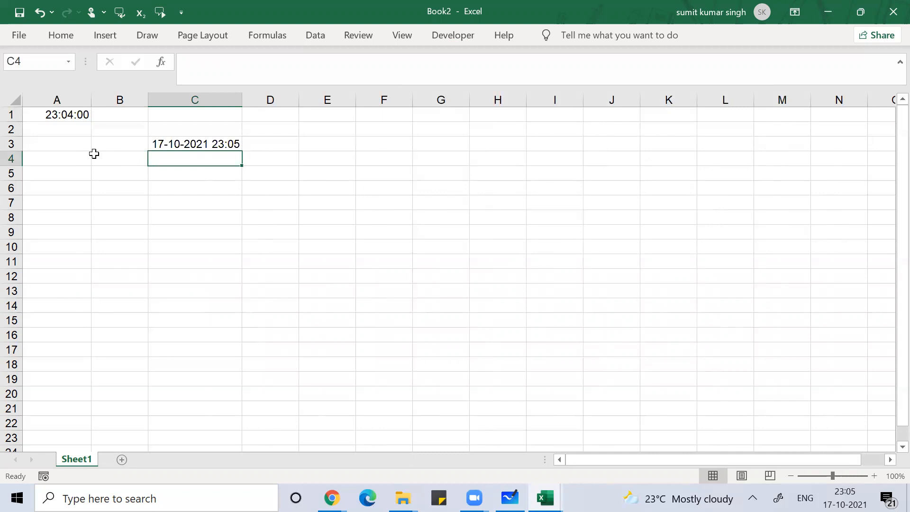
Step: Rule a line under the current-time notes and handwrite an underlined 'Visual Basic' below it
key(alt+Tab)
key(alt+Tab)
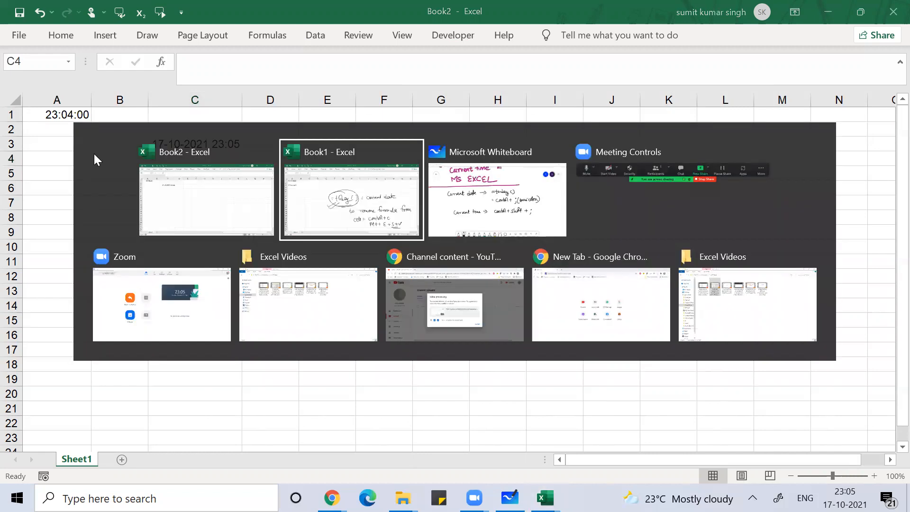
scroll(97, 161, down, 3)
scroll(97, 160, down, 1)
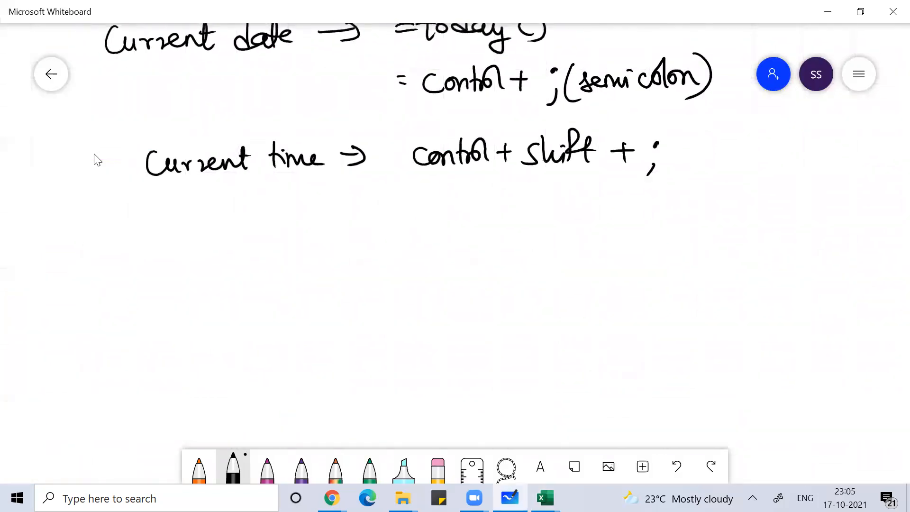
drag(84, 212, 745, 199)
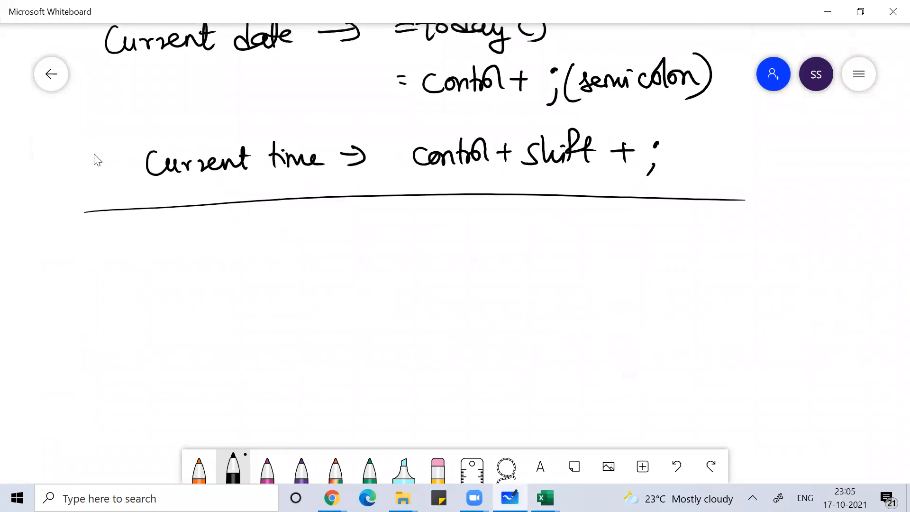
drag(288, 232, 311, 231)
mouse_move(323, 237)
mouse_down()
mouse_move(324, 250)
mouse_move(396, 250)
mouse_up()
mouse_move(429, 213)
mouse_down()
mouse_move(430, 243)
mouse_move(455, 243)
mouse_up()
mouse_move(486, 224)
mouse_down()
mouse_move(474, 243)
mouse_move(493, 244)
mouse_up()
drag(495, 226, 505, 224)
mouse_move(317, 274)
mouse_down()
mouse_move(545, 263)
mouse_move(595, 236)
mouse_up()
Step: Write '– developer tab' beside Visual Basic, then return to the Book2 workbook
drag(624, 216, 631, 243)
mouse_move(637, 234)
mouse_down()
mouse_move(645, 230)
mouse_move(648, 243)
mouse_up()
drag(654, 229, 676, 241)
mouse_move(683, 217)
mouse_down()
mouse_move(685, 243)
mouse_move(694, 232)
mouse_up()
mouse_move(701, 228)
mouse_down()
mouse_move(702, 259)
mouse_move(739, 229)
mouse_up()
mouse_move(754, 216)
mouse_down()
mouse_move(756, 245)
mouse_move(768, 228)
mouse_up()
drag(773, 227, 781, 243)
mouse_move(787, 211)
mouse_down()
mouse_move(788, 240)
mouse_move(801, 235)
mouse_up()
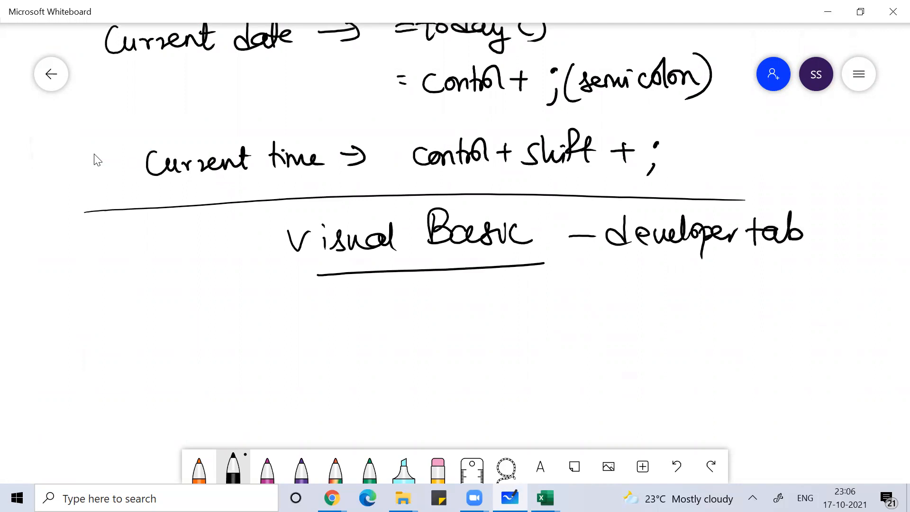
key(alt+Tab)
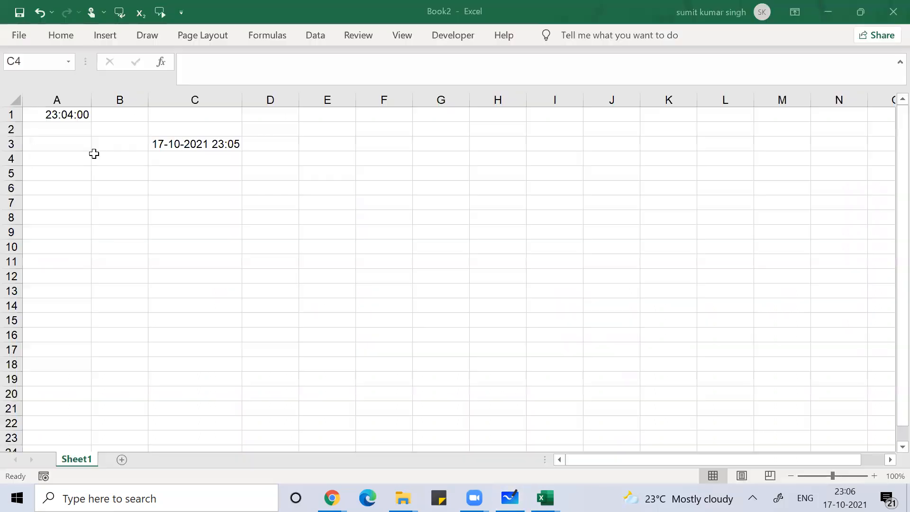
key(alt+F11)
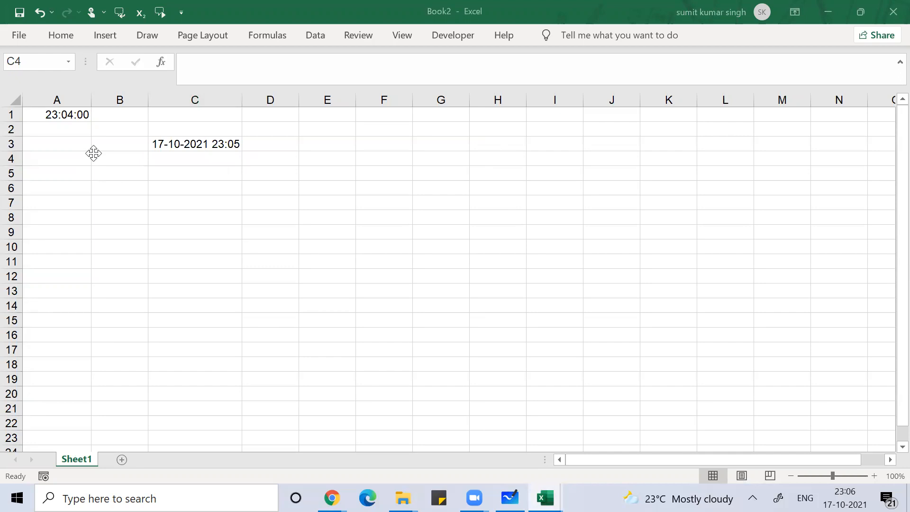
click(15, 40)
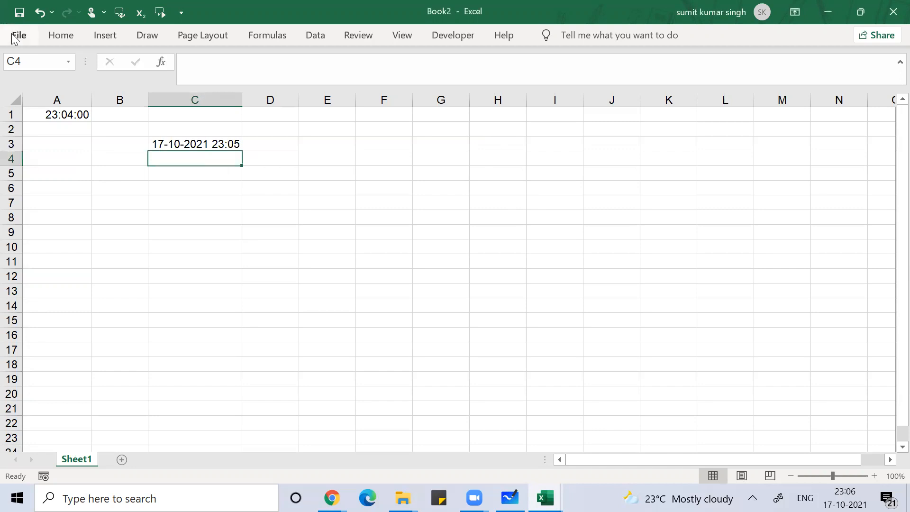
click(13, 37)
click(48, 430)
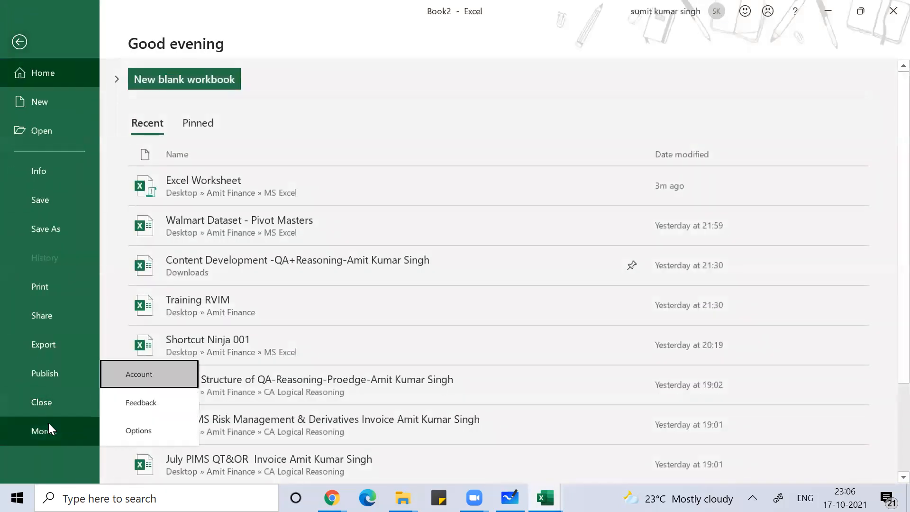
click(130, 431)
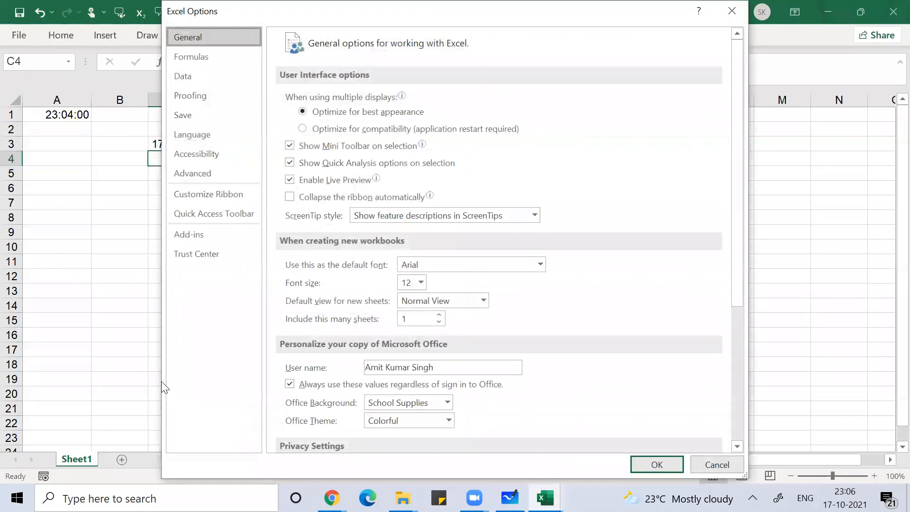
click(186, 194)
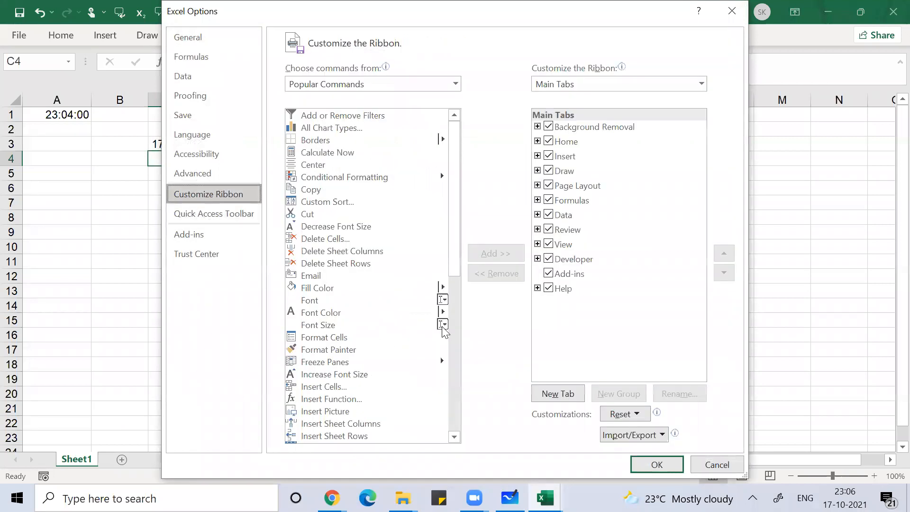
click(552, 258)
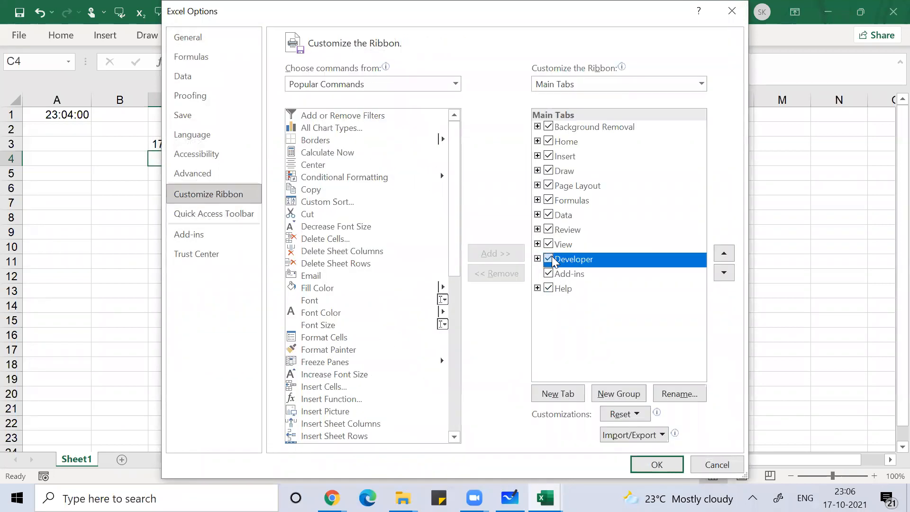
click(658, 465)
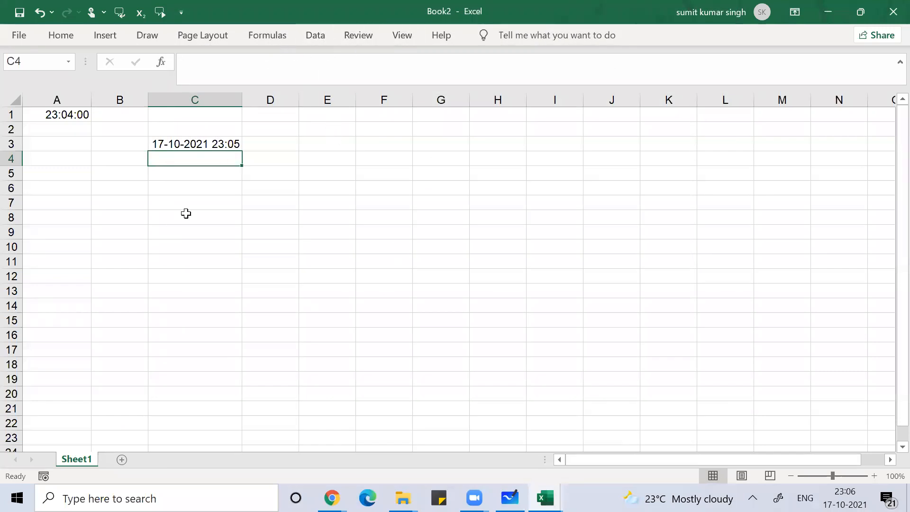
click(161, 234)
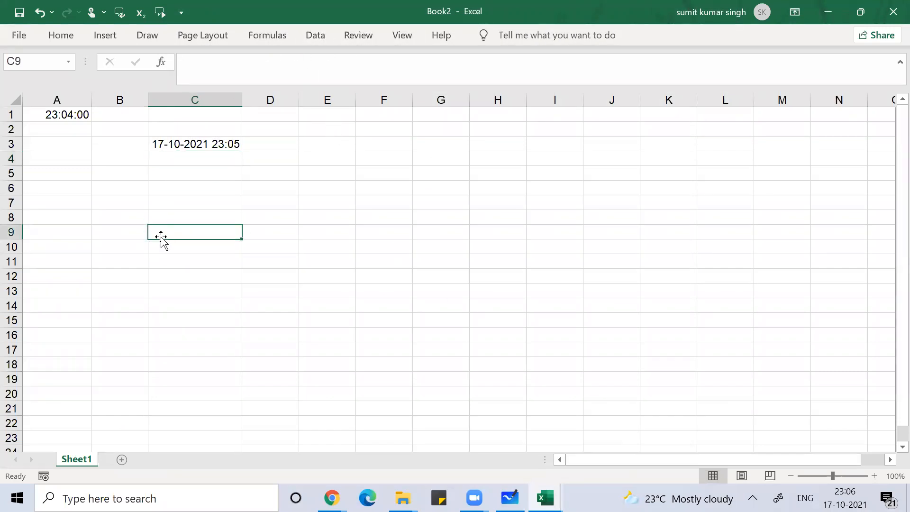
text(ft)
key(BackSpace)
key(BackSpace)
key(alt)
key(f)
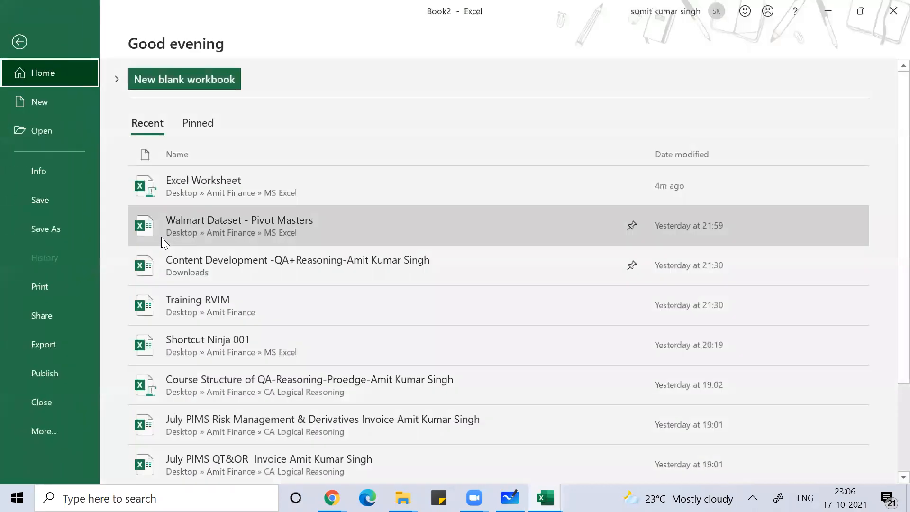
key(Escape)
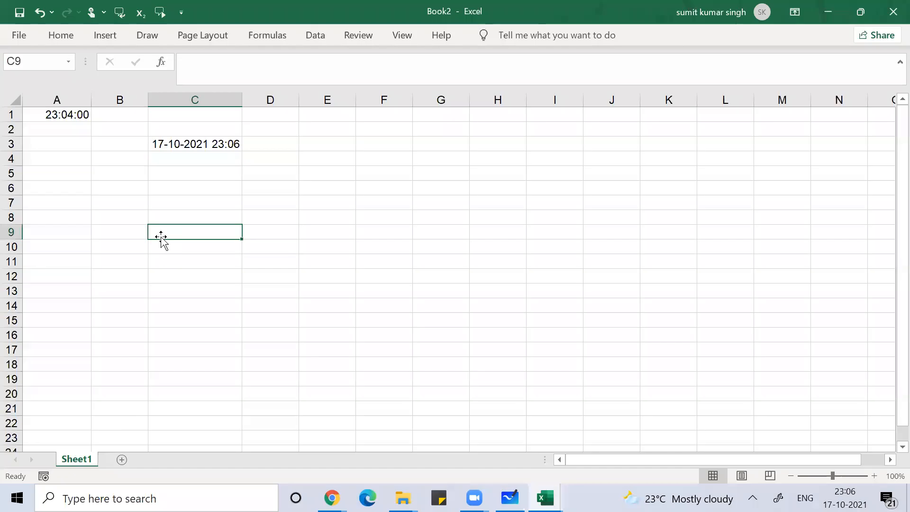
key(alt)
key(f)
key(t)
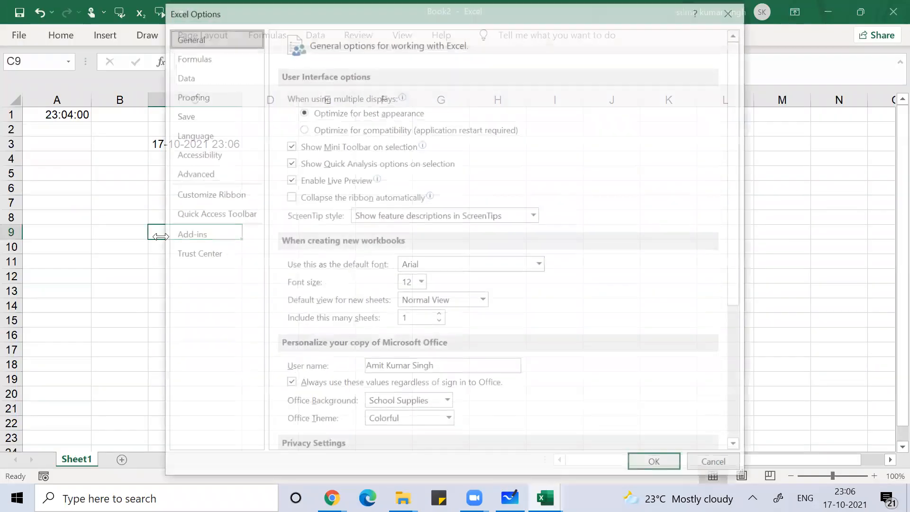
scroll(161, 236, down, 3)
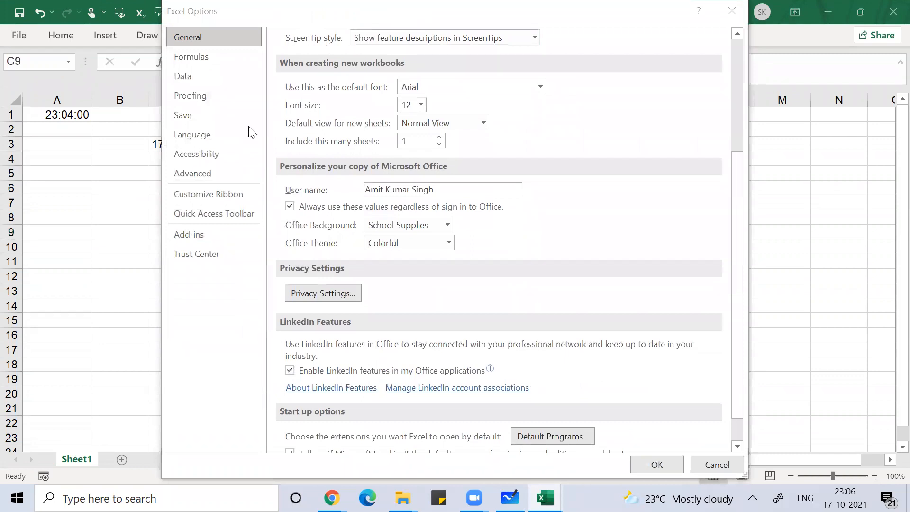
click(222, 193)
click(547, 260)
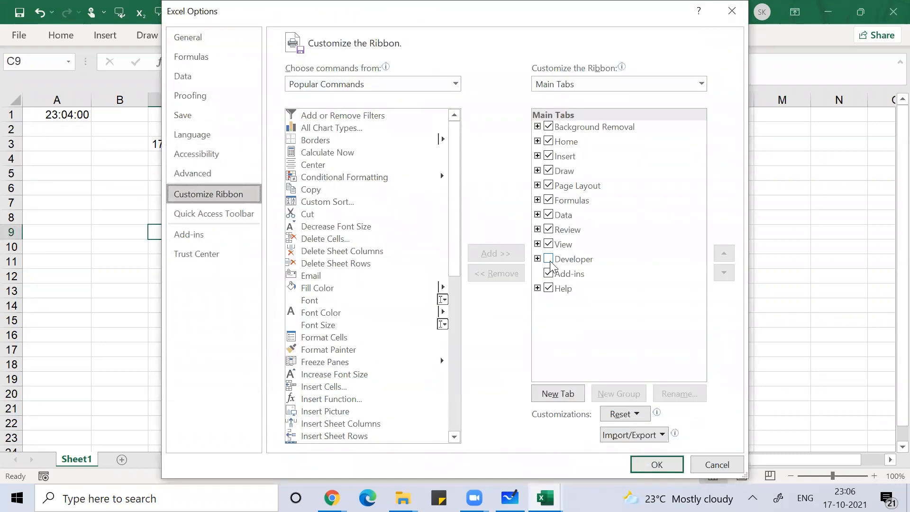
click(660, 464)
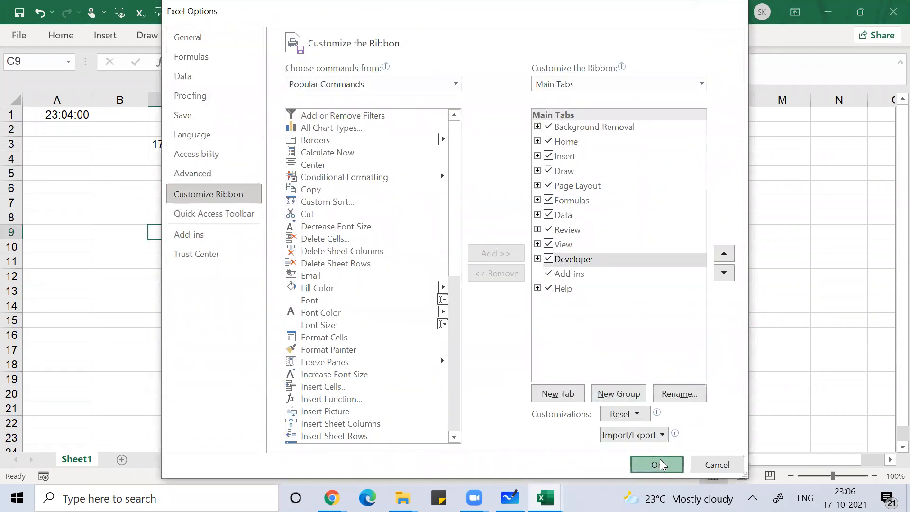
click(463, 41)
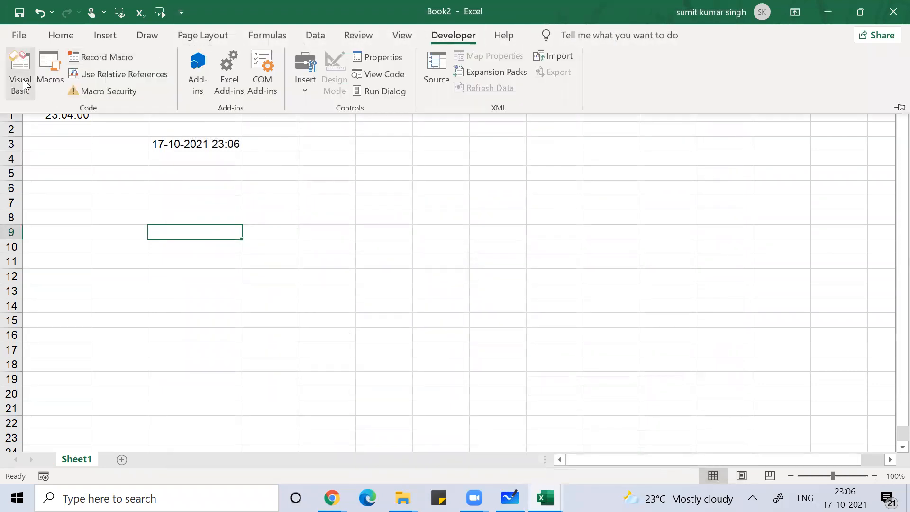
click(23, 79)
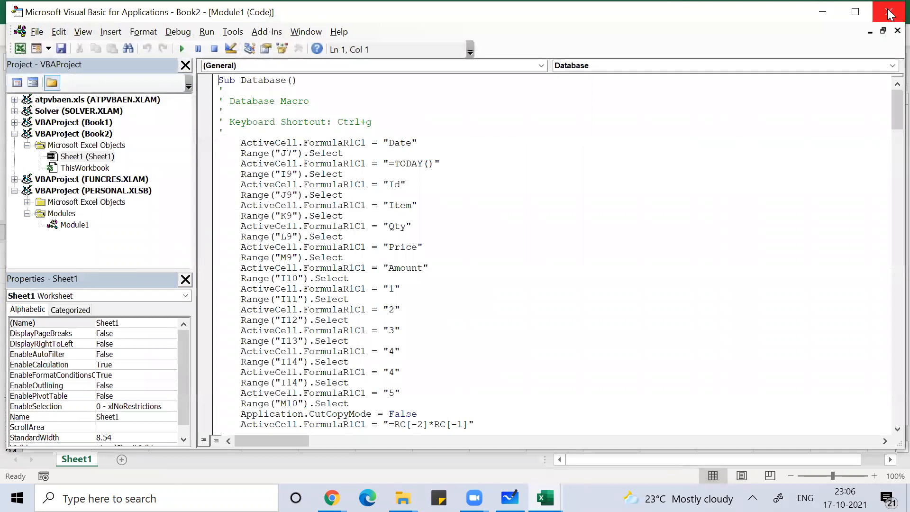
click(889, 10)
click(589, 205)
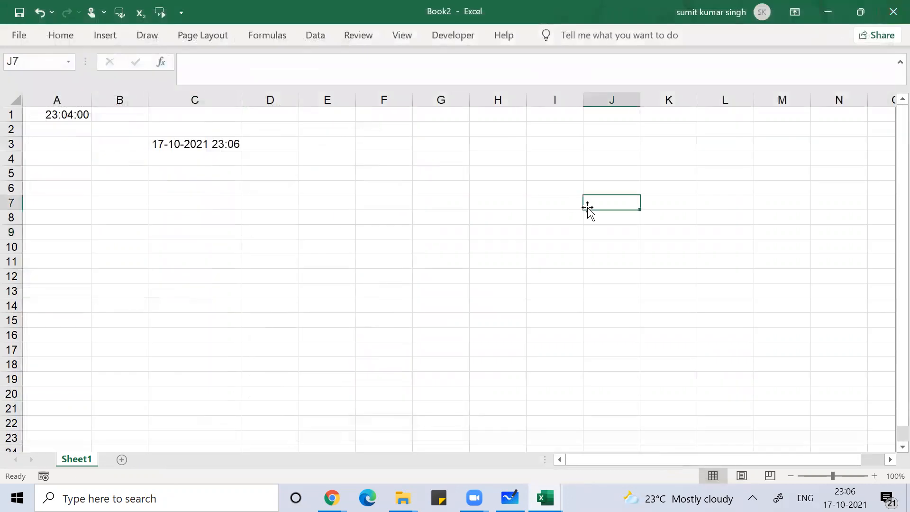
Step: Handwrite '(Alt + F11)' beneath the Visual Basic note, then switch back to Excel
key(alt+Tab)
key(alt+Tab)
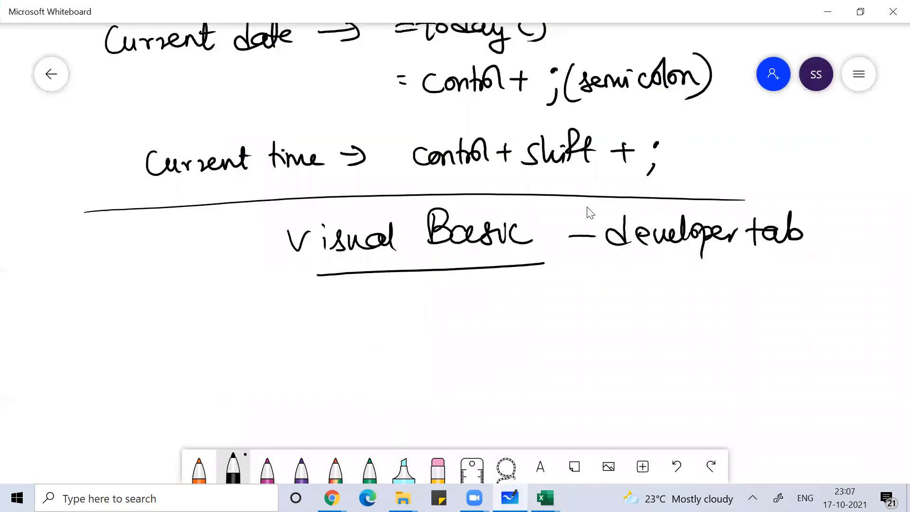
drag(543, 285, 545, 326)
mouse_move(564, 294)
mouse_down()
mouse_move(564, 313)
mouse_move(578, 316)
mouse_up()
drag(563, 306, 592, 315)
mouse_move(604, 286)
mouse_down()
mouse_move(606, 315)
mouse_move(608, 298)
mouse_up()
mouse_move(620, 301)
mouse_down()
mouse_move(635, 300)
mouse_move(627, 319)
mouse_up()
mouse_move(647, 293)
mouse_down()
mouse_move(647, 314)
mouse_move(661, 289)
mouse_up()
drag(649, 301, 680, 311)
drag(685, 276, 671, 330)
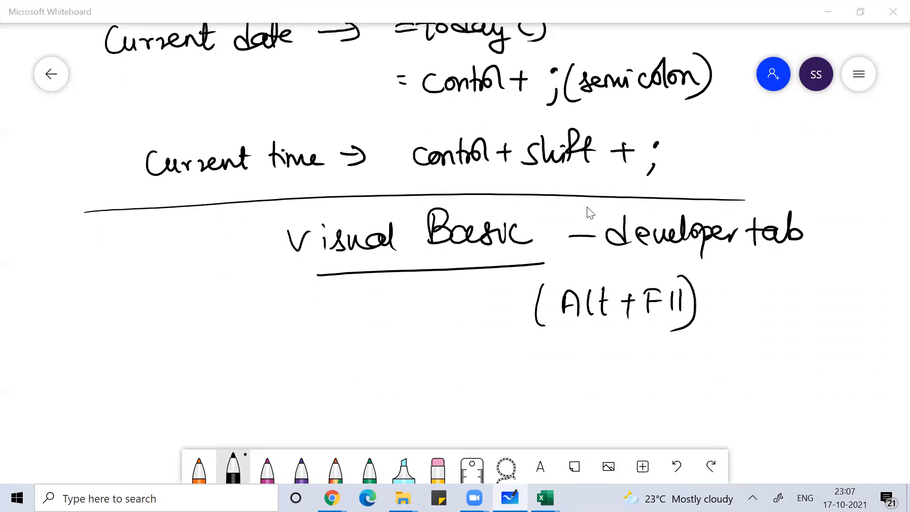
key(alt+Tab)
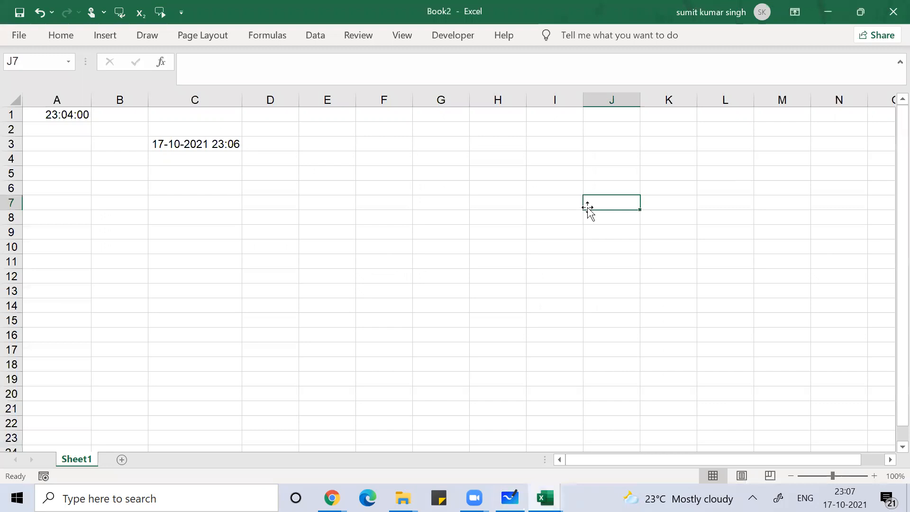
Step: Open ThisWorkbook's code pane with Alt+F11 and type Sub showmecurrentdatetime()
key(alt+F11)
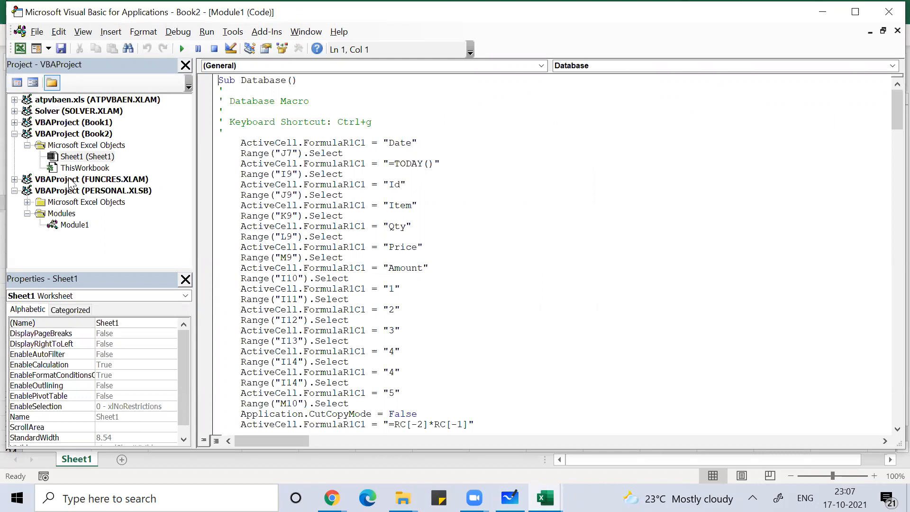
double_click(90, 171)
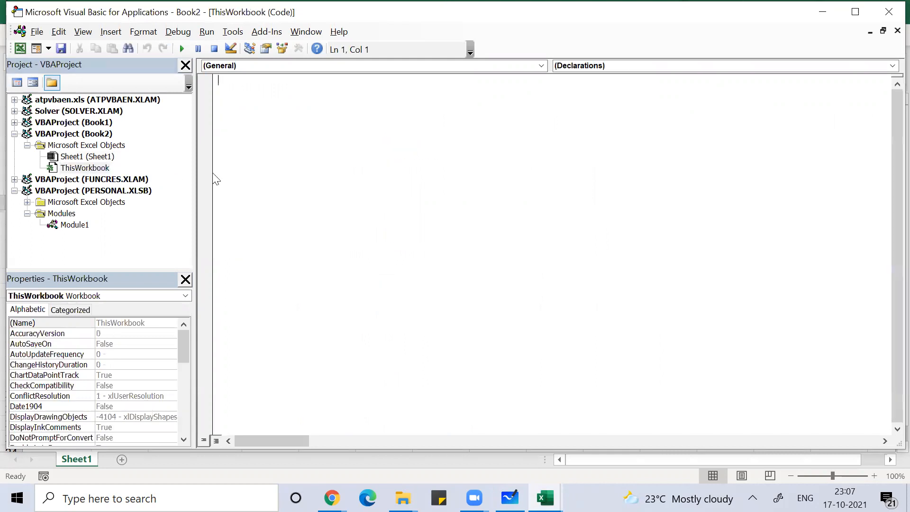
text(sub showmecurren)
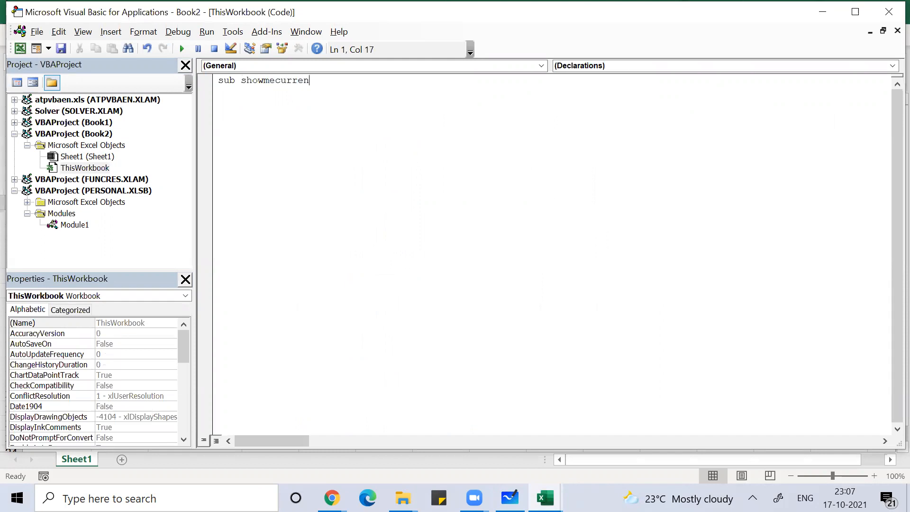
text(tdatetime())
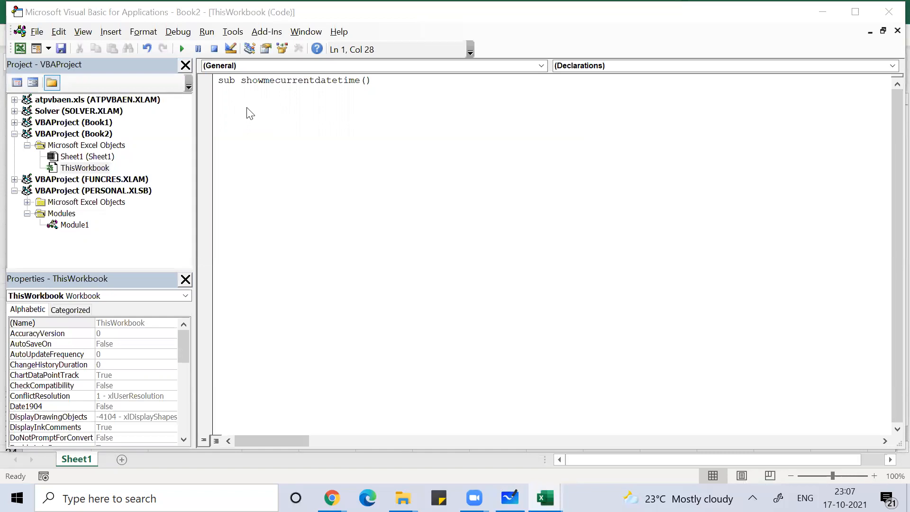
Step: Add MsgBox Date and MsgBox Time lines to the macro and run it with F5
click(384, 81)
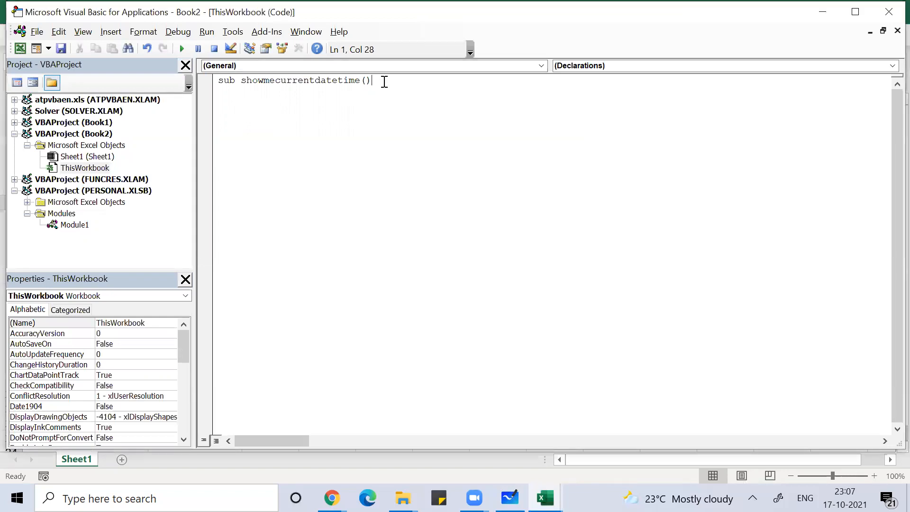
key(Return)
text(m)
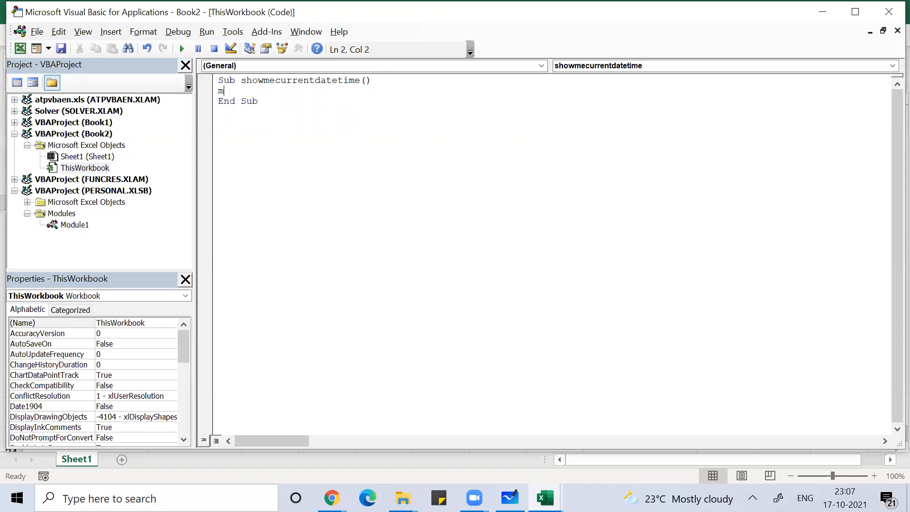
text(sgbox date)
key(Return)
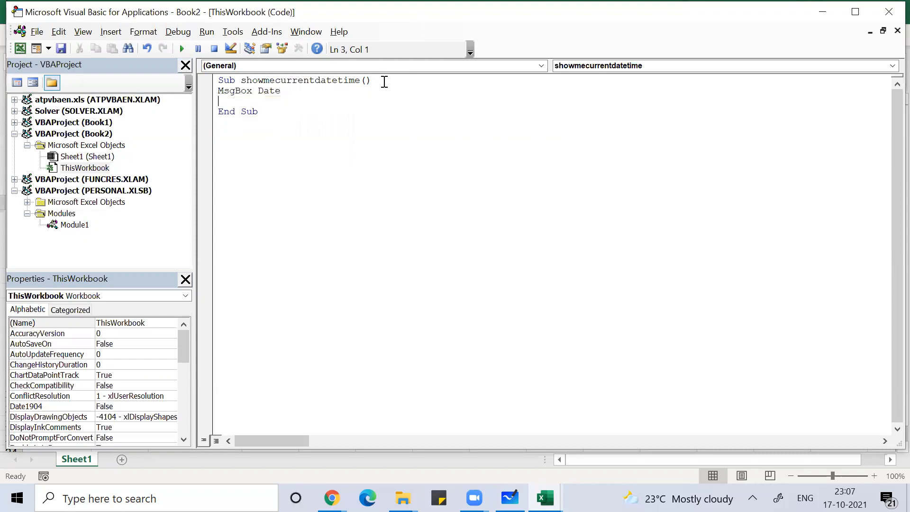
text(msgbox time)
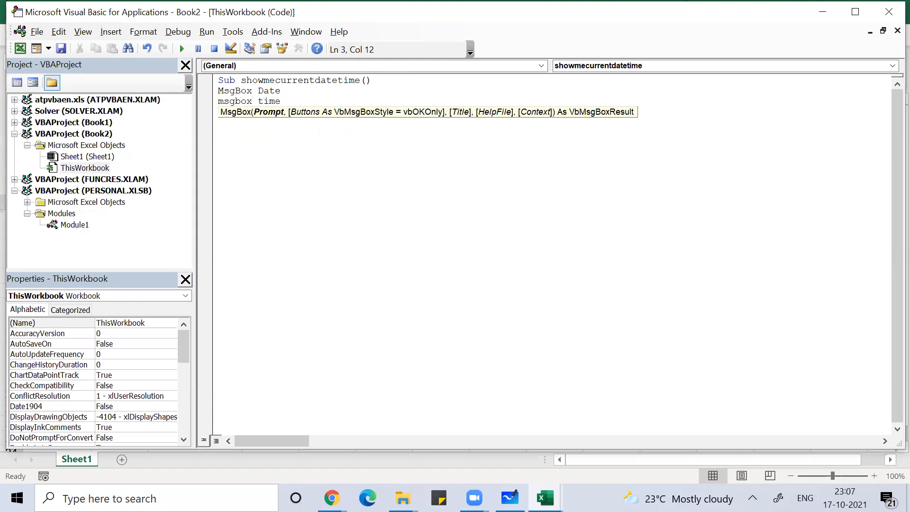
key(F5)
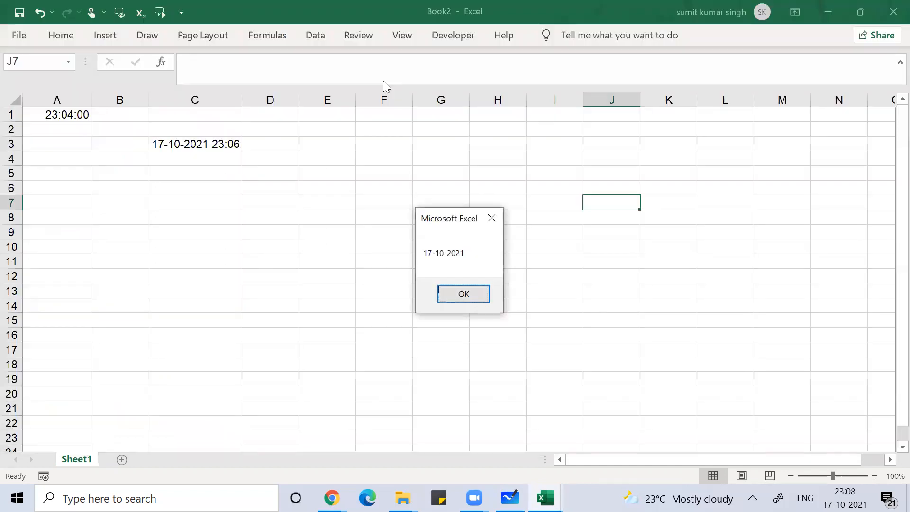
Step: Dismiss the date pop-up, copy the whole macro from Sub to End Sub, and return to the whiteboard
key(Return)
key(Return)
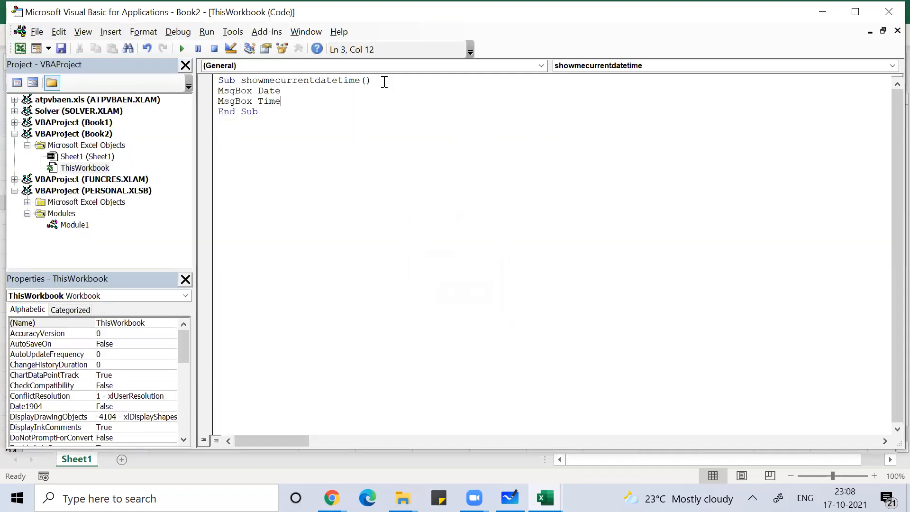
click(219, 81)
drag(219, 81, 284, 156)
key(ctrl+c)
click(510, 497)
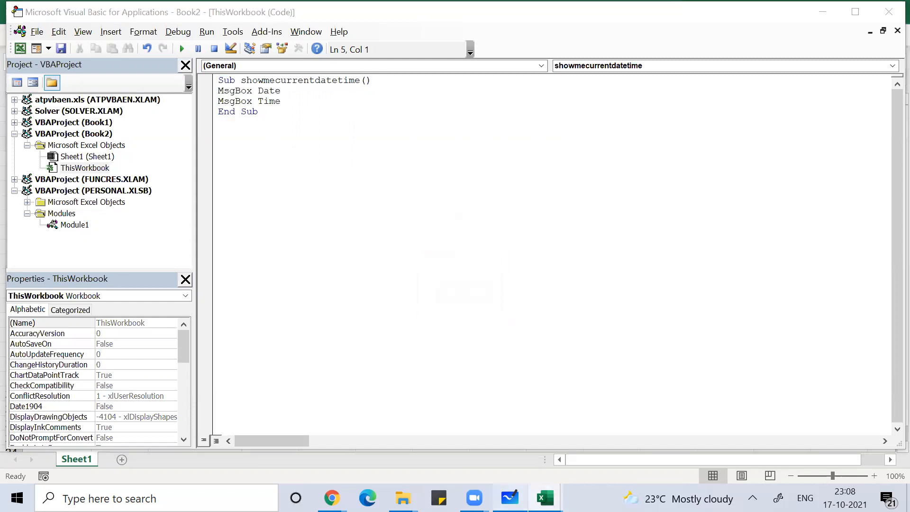
scroll(472, 373, down, 4)
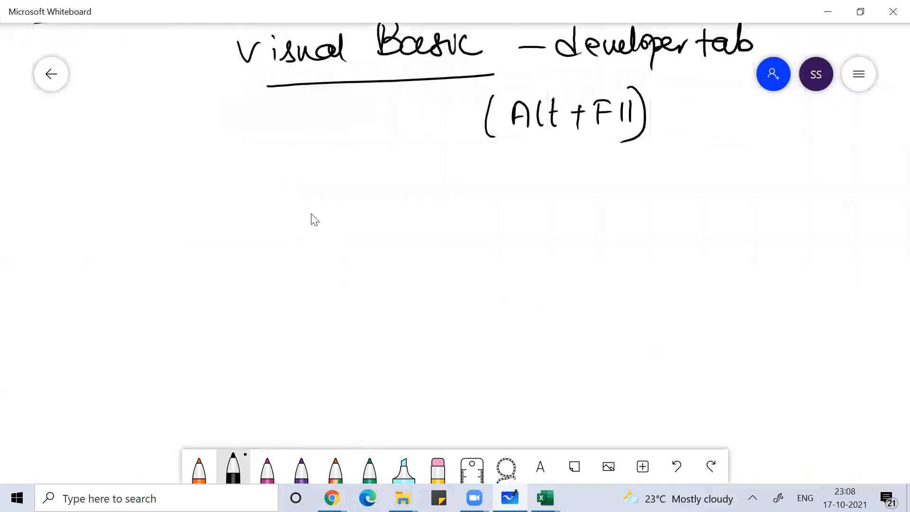
Step: Handwrite 'Sub filename()' below the Alt + F11 note
mouse_move(414, 200)
mouse_down()
mouse_move(403, 204)
mouse_move(404, 220)
mouse_up()
drag(419, 208, 439, 217)
drag(439, 192, 441, 217)
mouse_move(506, 183)
mouse_down()
mouse_move(496, 217)
mouse_move(501, 201)
mouse_up()
mouse_move(504, 203)
mouse_down()
mouse_move(504, 214)
mouse_move(516, 210)
mouse_up()
drag(519, 204, 545, 208)
mouse_move(556, 199)
mouse_down()
mouse_move(557, 208)
mouse_move(596, 207)
mouse_up()
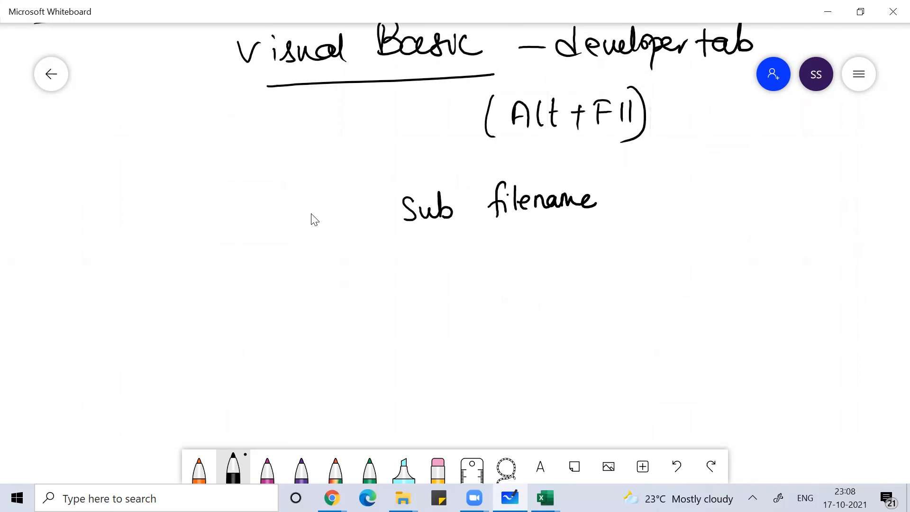
mouse_move(612, 189)
mouse_down()
mouse_move(602, 196)
mouse_move(619, 211)
mouse_up()
mouse_move(629, 185)
mouse_down()
mouse_move(642, 204)
mouse_move(628, 217)
mouse_up()
Step: Write 'msgbox date' on the line under Sub filename()
mouse_move(410, 260)
mouse_down()
mouse_move(464, 259)
mouse_move(451, 272)
mouse_up()
mouse_move(467, 261)
mouse_down()
mouse_move(472, 238)
mouse_move(465, 262)
mouse_up()
mouse_move(489, 245)
mouse_down()
mouse_move(484, 253)
mouse_move(489, 245)
mouse_up()
mouse_move(492, 245)
mouse_down()
mouse_move(505, 262)
mouse_move(492, 264)
mouse_up()
drag(548, 230, 549, 256)
drag(560, 241, 570, 254)
mouse_move(575, 224)
mouse_down()
mouse_move(574, 254)
mouse_move(595, 236)
mouse_up()
drag(579, 246, 600, 251)
Step: Add 'msgbox time' and 'end sub' lines to finish the handwritten macro outline
drag(410, 296, 432, 308)
mouse_move(451, 294)
mouse_down()
mouse_move(436, 309)
mouse_move(454, 303)
mouse_move(454, 325)
mouse_up()
mouse_move(463, 309)
mouse_down()
mouse_move(472, 285)
mouse_move(479, 307)
mouse_move(493, 291)
mouse_up()
mouse_move(502, 292)
mouse_down()
mouse_move(514, 307)
mouse_move(497, 309)
mouse_up()
mouse_move(552, 277)
mouse_down()
mouse_move(554, 306)
mouse_move(557, 287)
mouse_up()
drag(562, 288, 563, 303)
drag(568, 290, 602, 301)
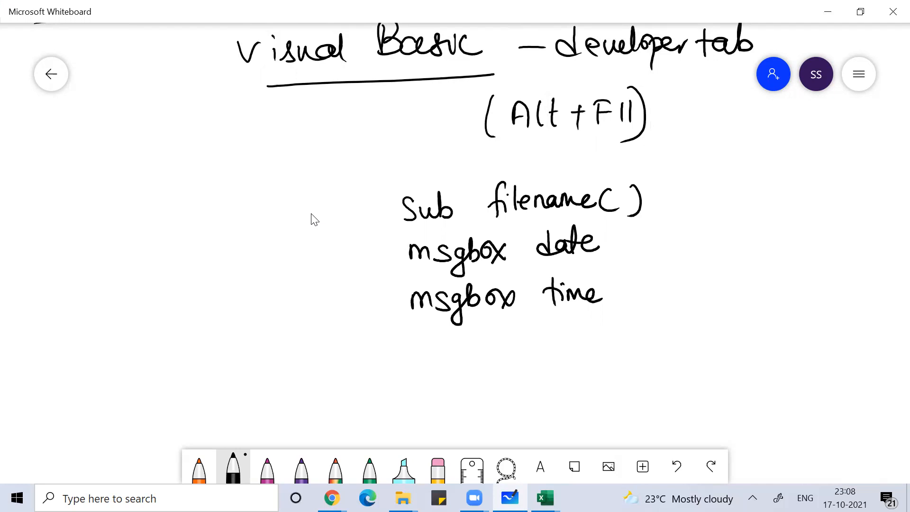
drag(421, 349, 460, 350)
mouse_move(469, 334)
mouse_down()
mouse_move(473, 353)
mouse_move(501, 350)
mouse_up()
drag(517, 338, 530, 351)
drag(536, 324, 536, 351)
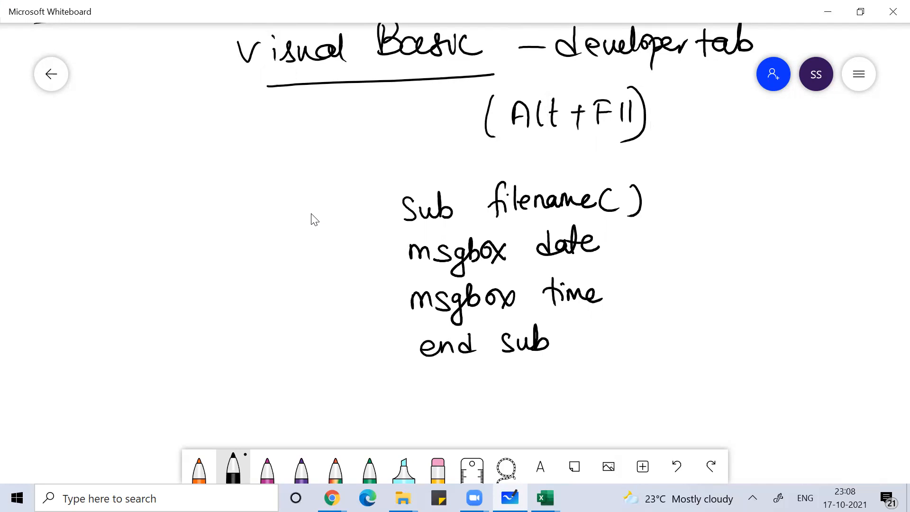
Step: In green ink, draw an arrow labelled '(F5)' beside Alt + F11, then return to the VBA editor
click(369, 467)
mouse_move(636, 150)
mouse_down()
mouse_move(636, 171)
mouse_move(660, 162)
mouse_move(638, 169)
mouse_move(653, 156)
mouse_move(688, 175)
mouse_move(699, 171)
mouse_up()
drag(697, 153, 711, 152)
drag(699, 161, 706, 160)
mouse_move(726, 153)
mouse_down()
mouse_move(711, 166)
mouse_move(714, 180)
mouse_up()
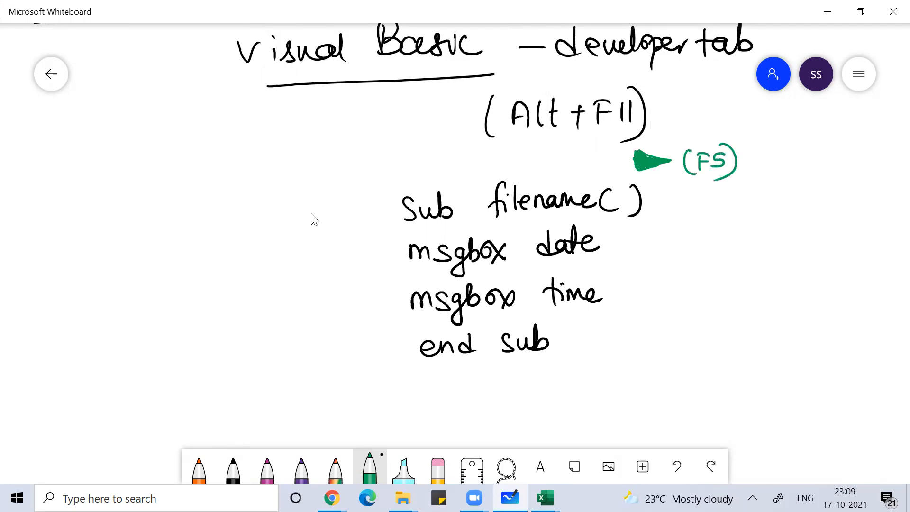
key(alt+Tab)
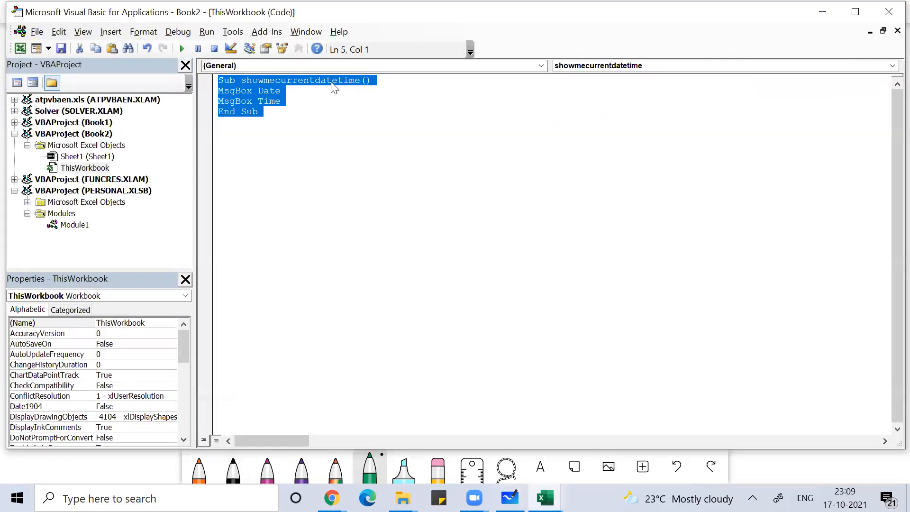
Step: Rerun the macro, dismiss the 17-10-2021 and 23:09:18 pop-ups, and close the editor with Alt+Q
click(186, 50)
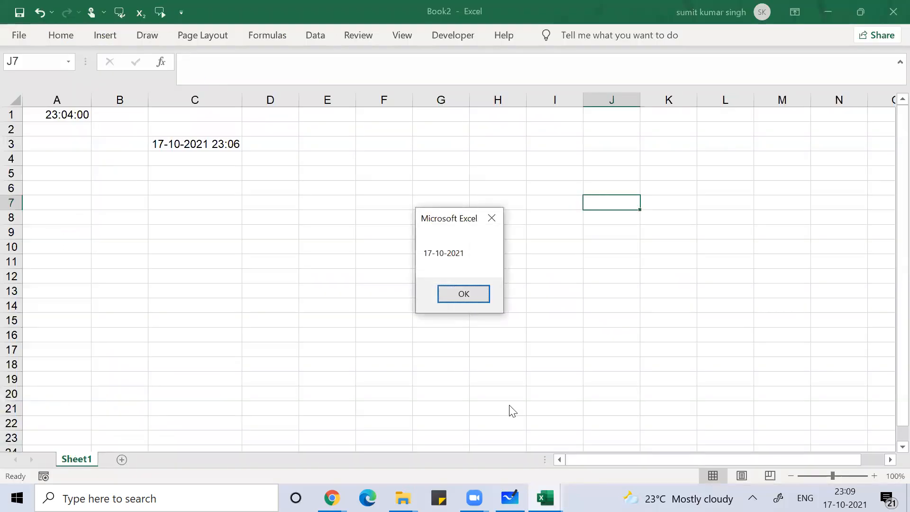
click(468, 299)
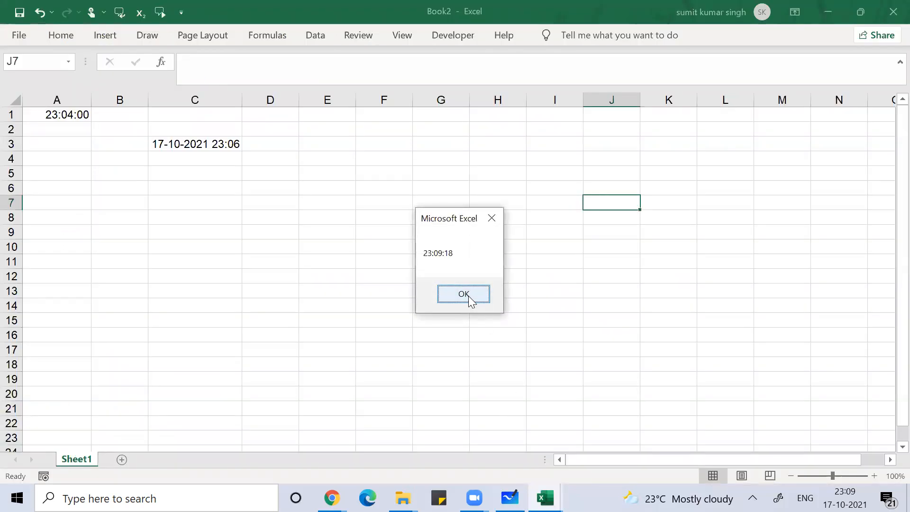
click(464, 294)
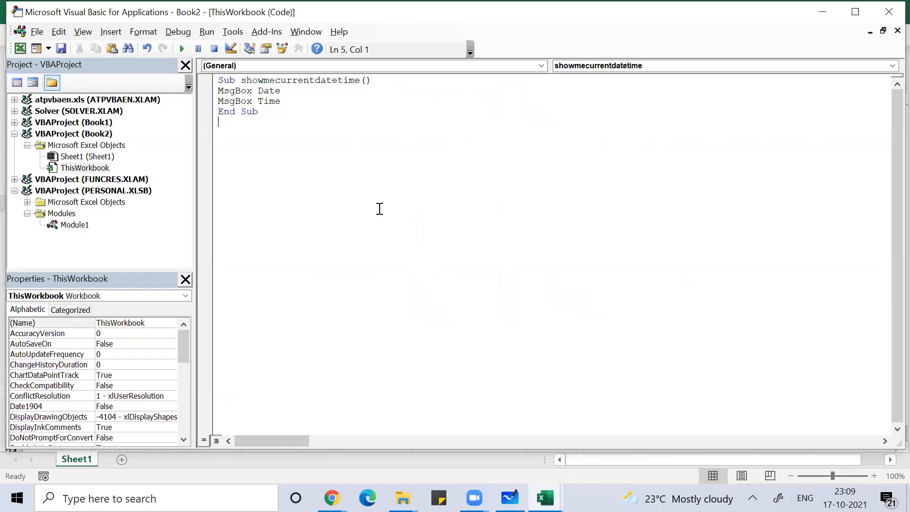
key(alt+q)
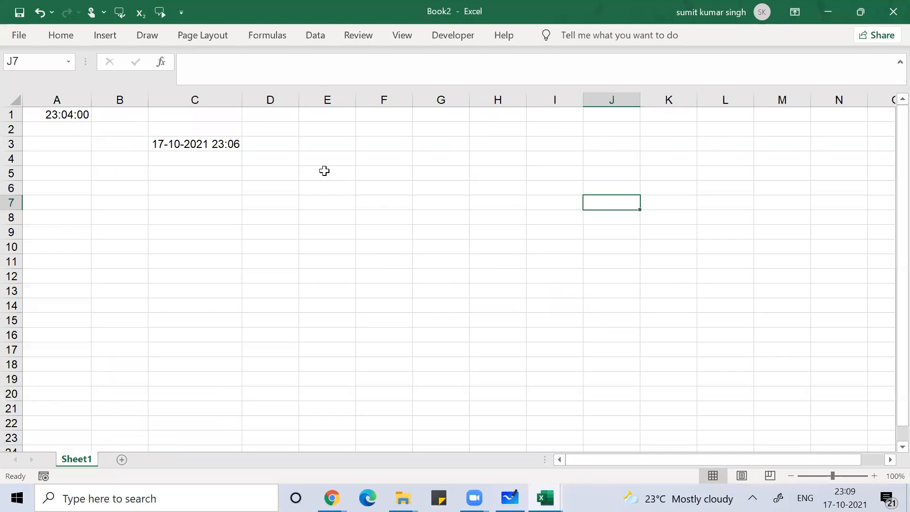
click(313, 170)
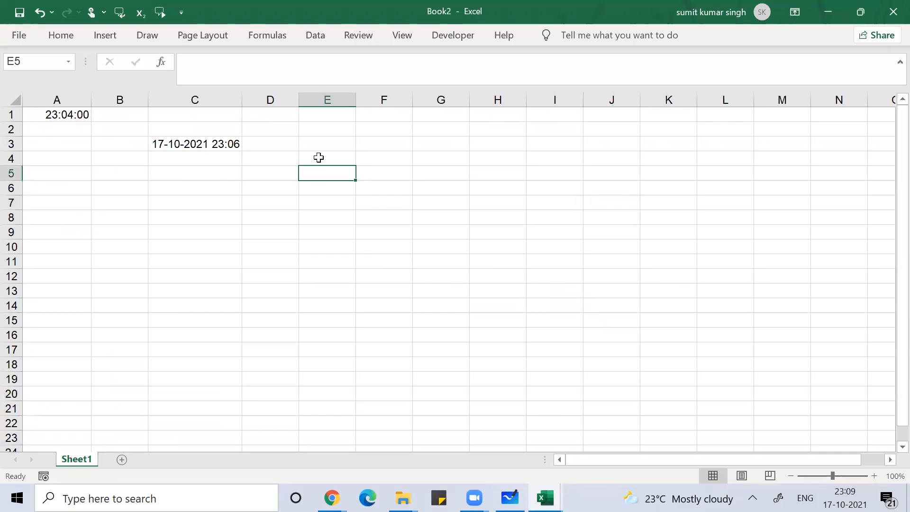
key(alt+Tab)
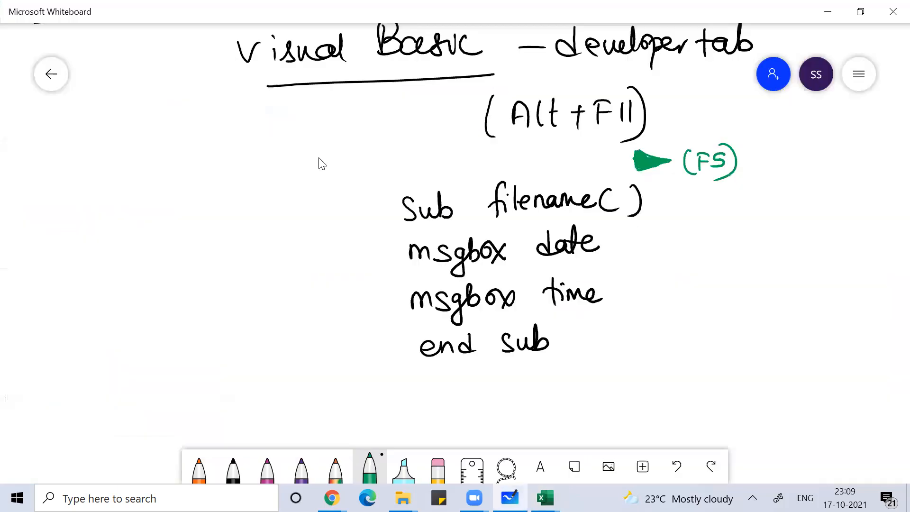
Step: Draw a green line beneath end sub and write 'thank-you' in green with a double underline
drag(222, 376, 861, 334)
mouse_move(517, 373)
mouse_down()
mouse_move(516, 425)
mouse_move(515, 398)
mouse_up()
mouse_move(537, 375)
mouse_down()
mouse_move(534, 419)
mouse_move(563, 423)
mouse_up()
drag(566, 410, 629, 417)
mouse_move(642, 375)
mouse_down()
mouse_move(643, 416)
mouse_move(663, 410)
mouse_up()
drag(676, 399, 739, 419)
drag(763, 386, 838, 415)
drag(758, 442, 860, 433)
drag(781, 453, 881, 448)
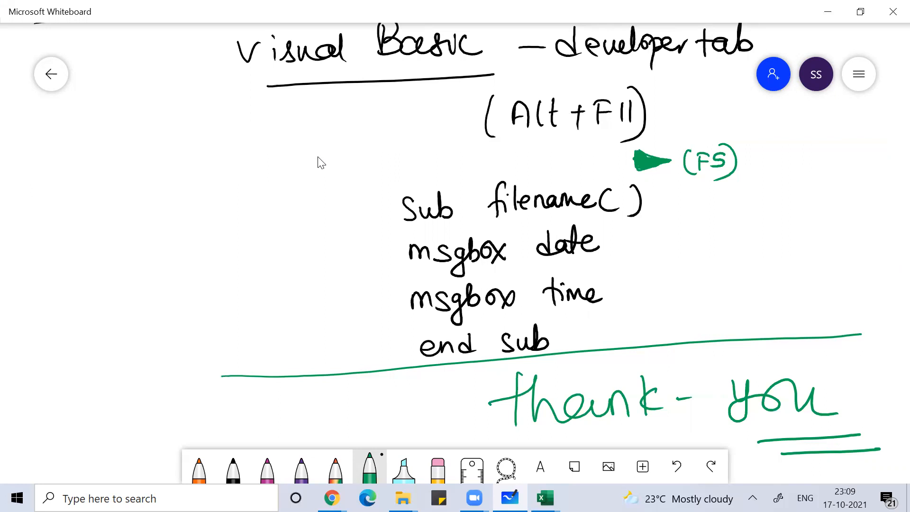
click(408, 81)
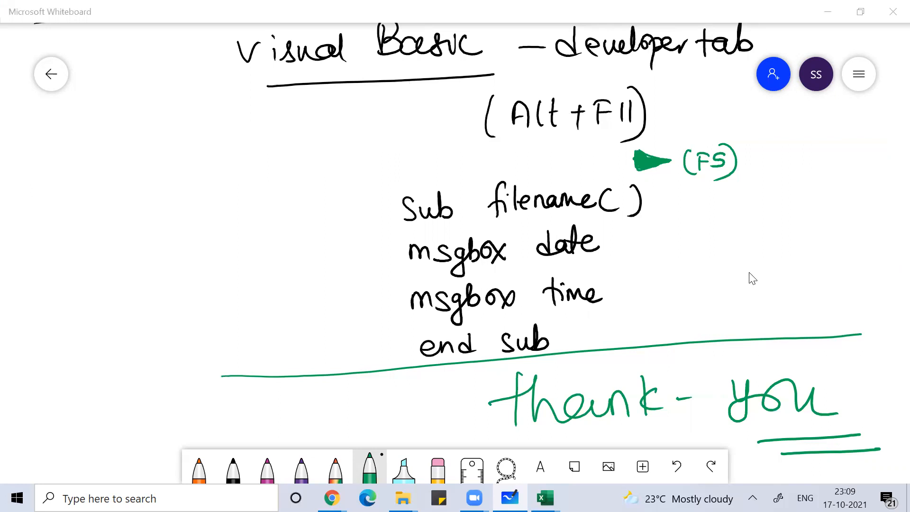